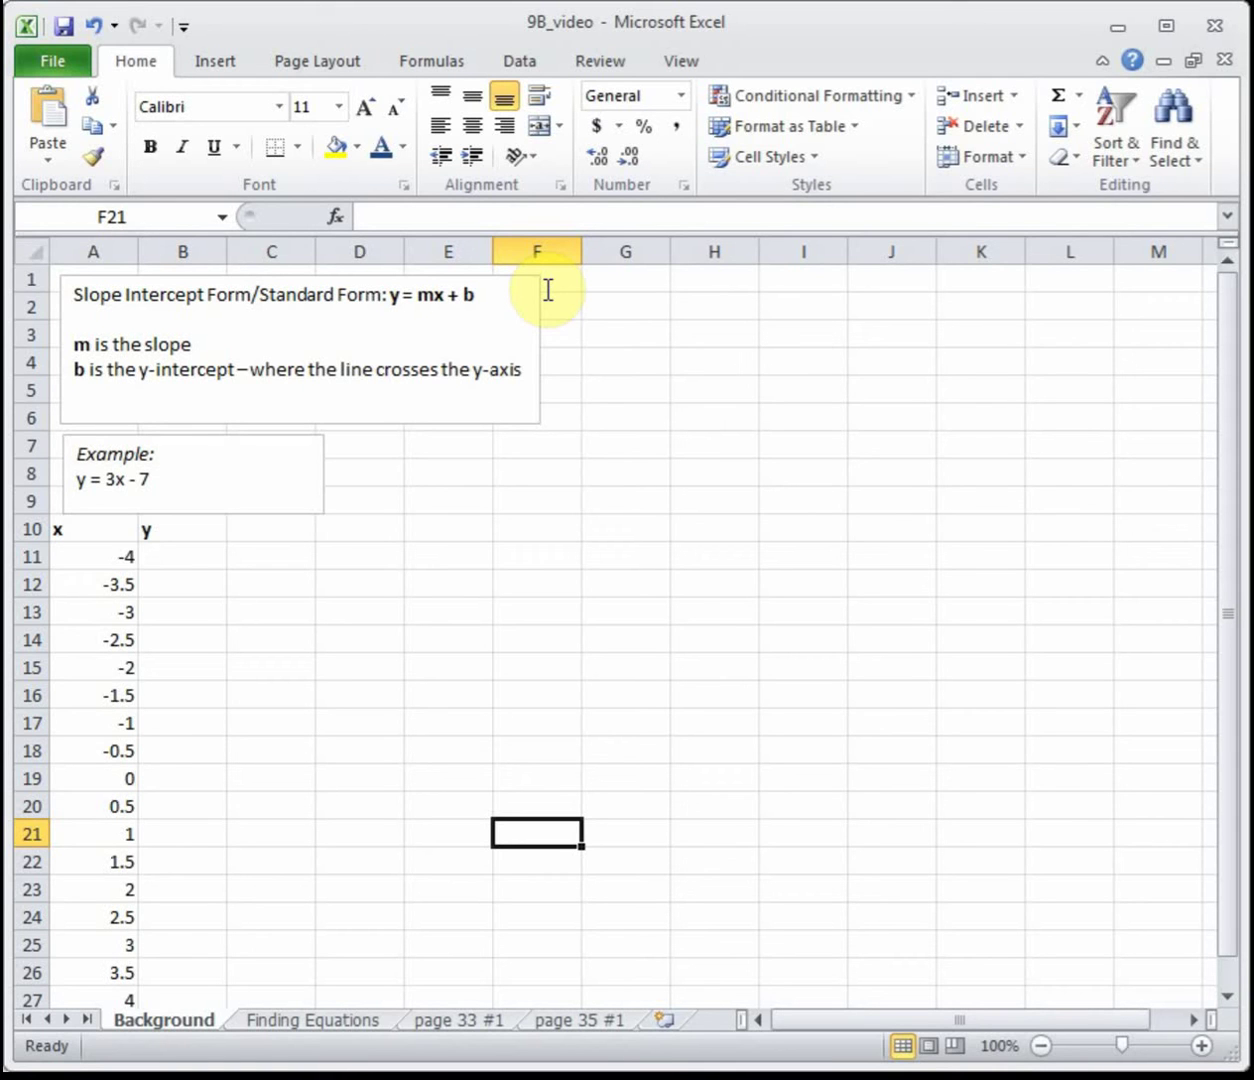
# Enter =3*A11-7 in B11 and fill it down the y column to B27.
pyautogui.click(182, 558)
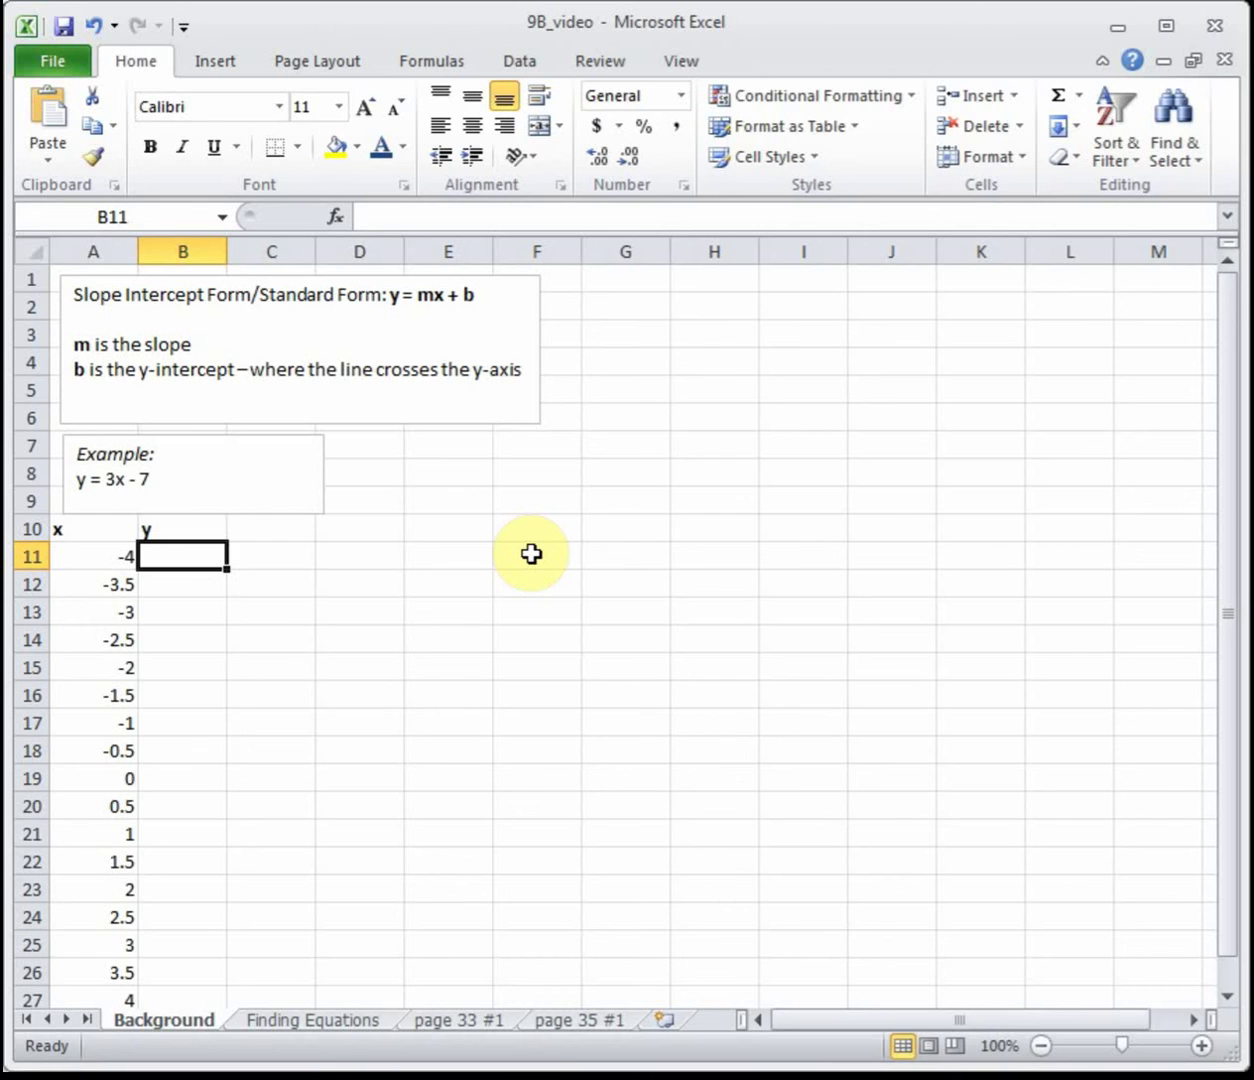
pyautogui.write('=3*')
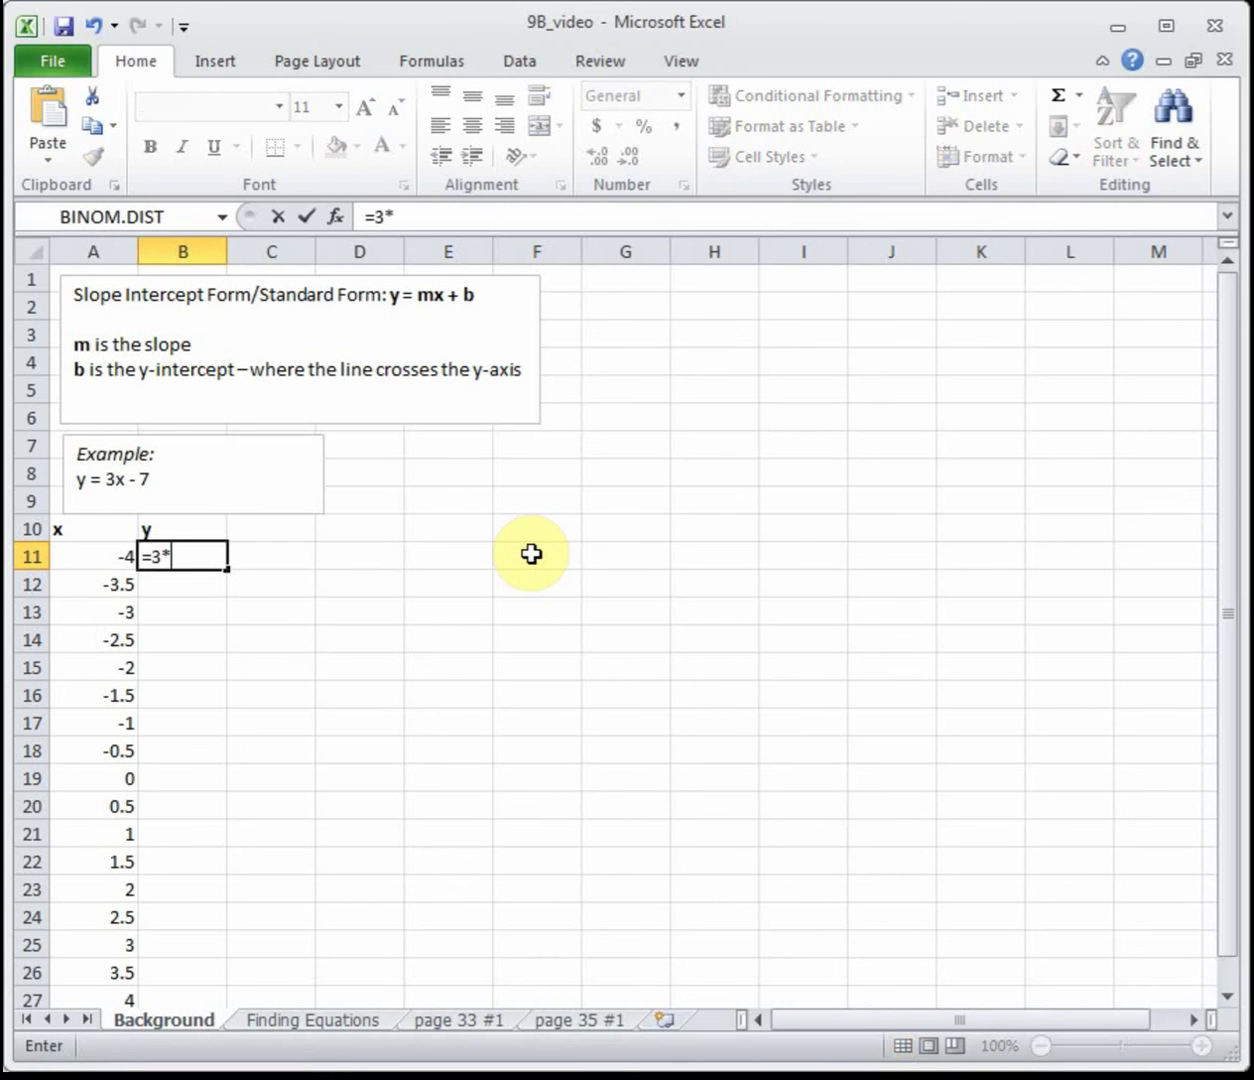
pyautogui.click(95, 557)
pyautogui.write('-7')
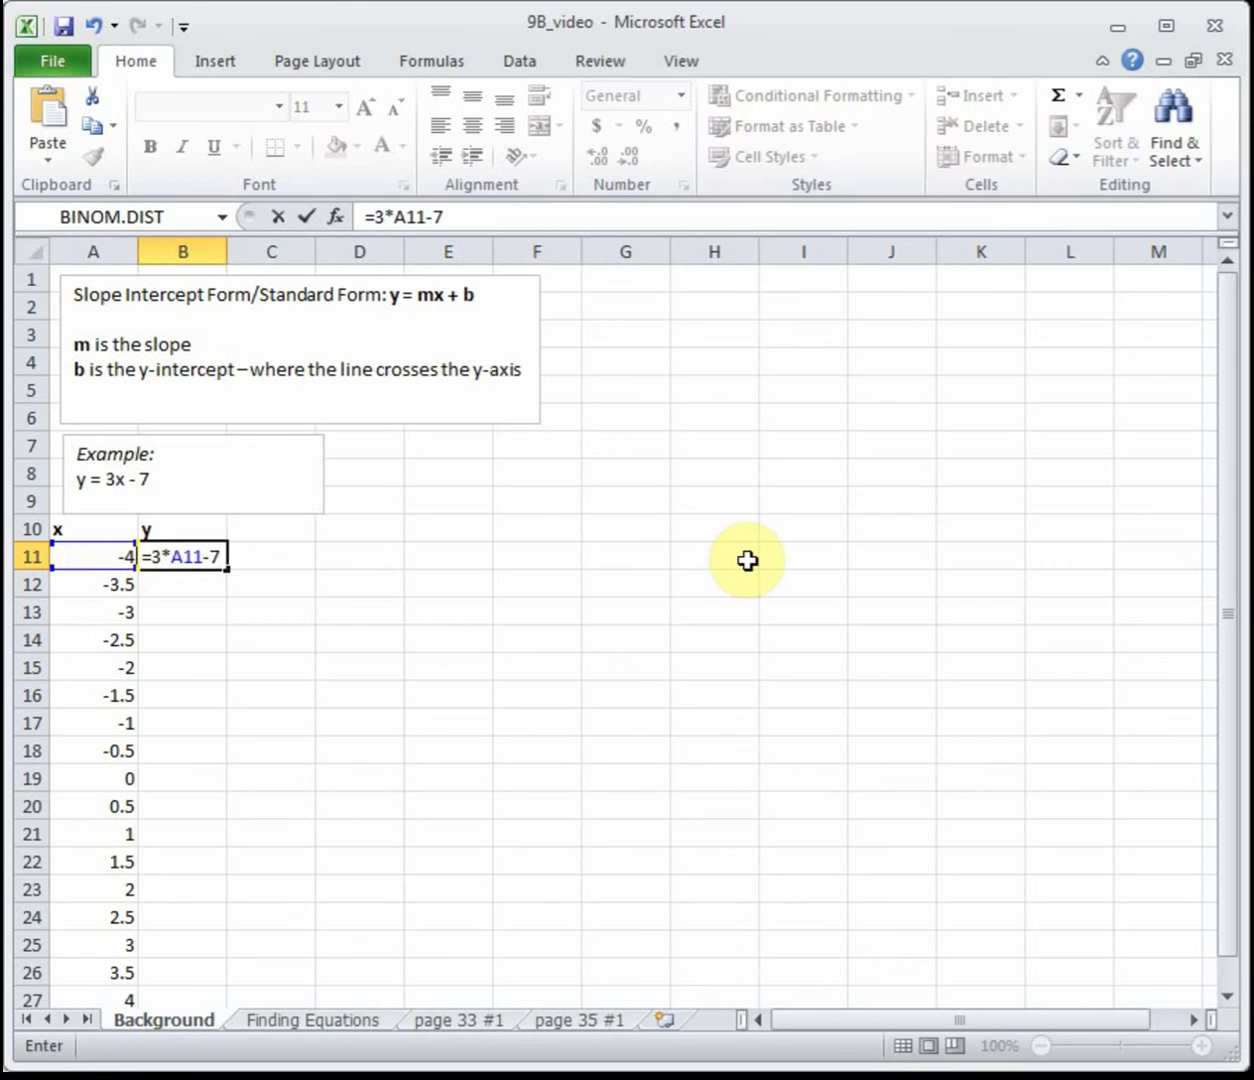
pyautogui.press('Return')
pyautogui.click(199, 556)
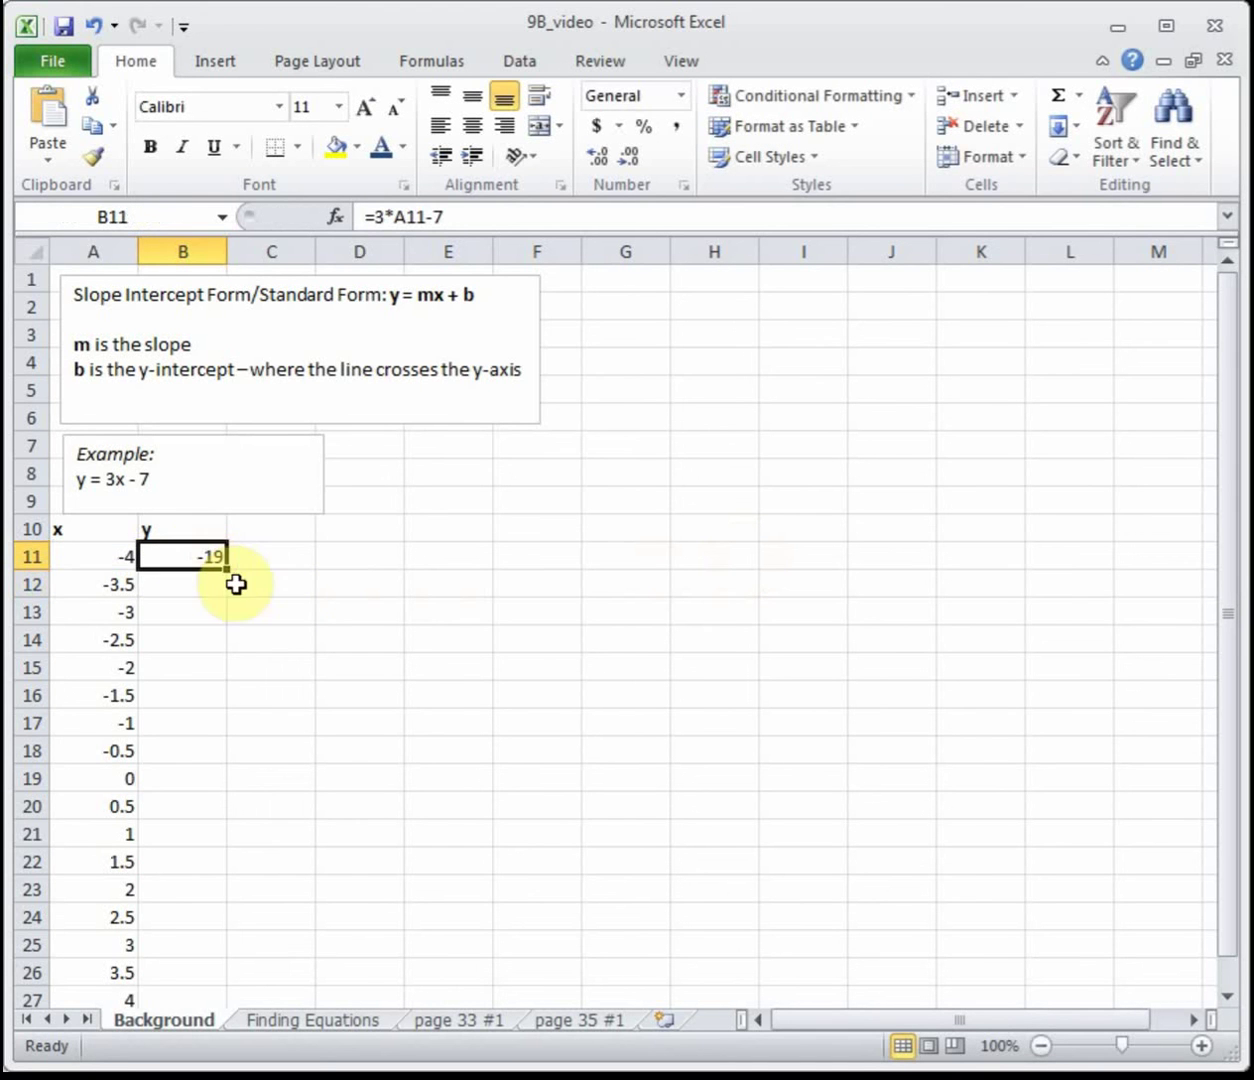
pyautogui.doubleClick(228, 569)
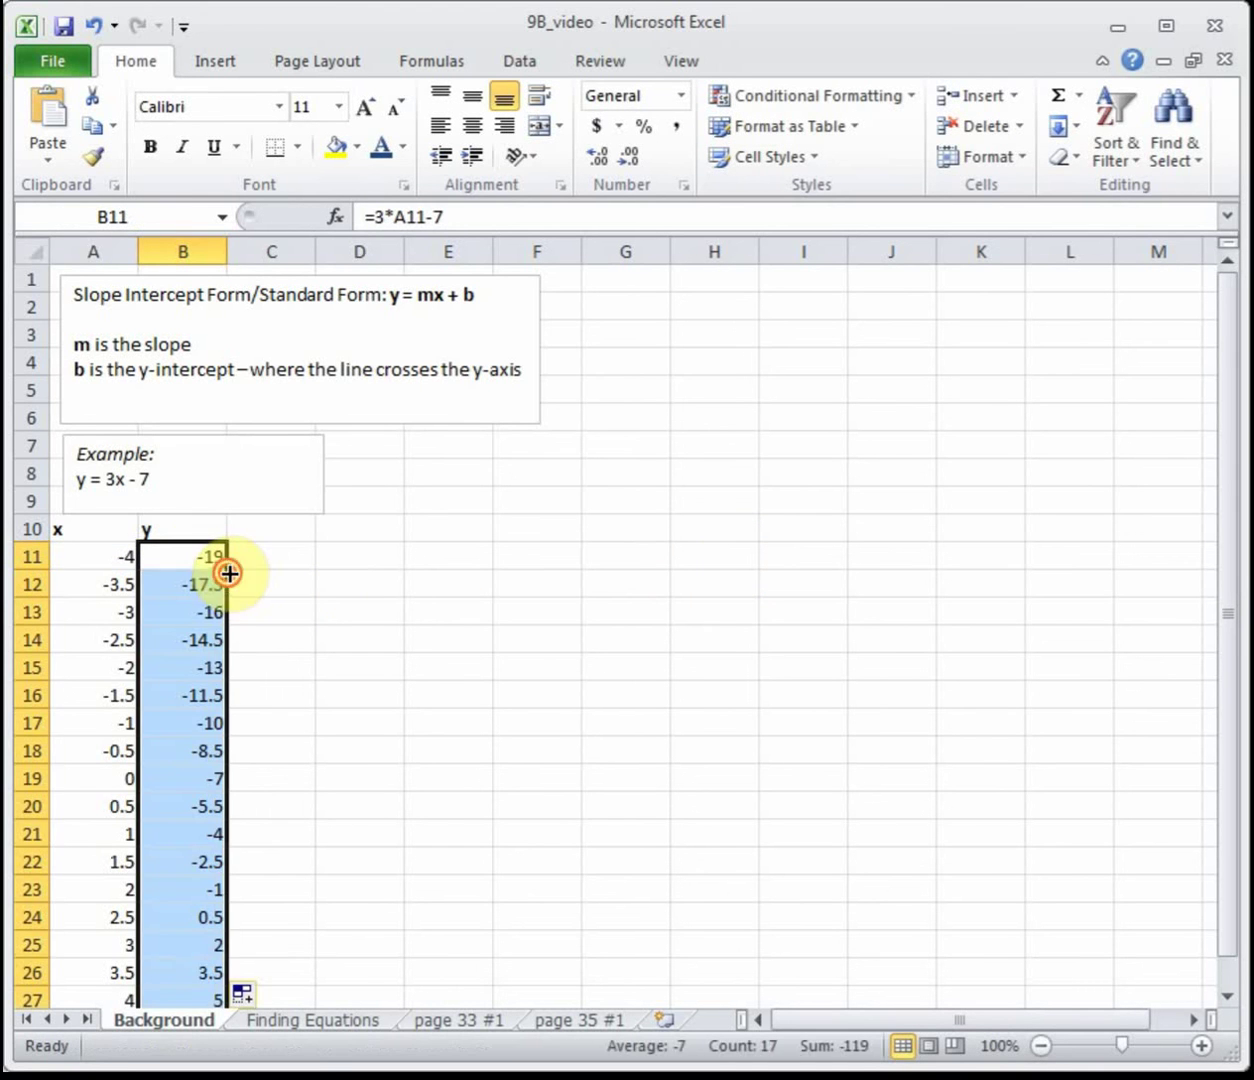
pyautogui.click(518, 642)
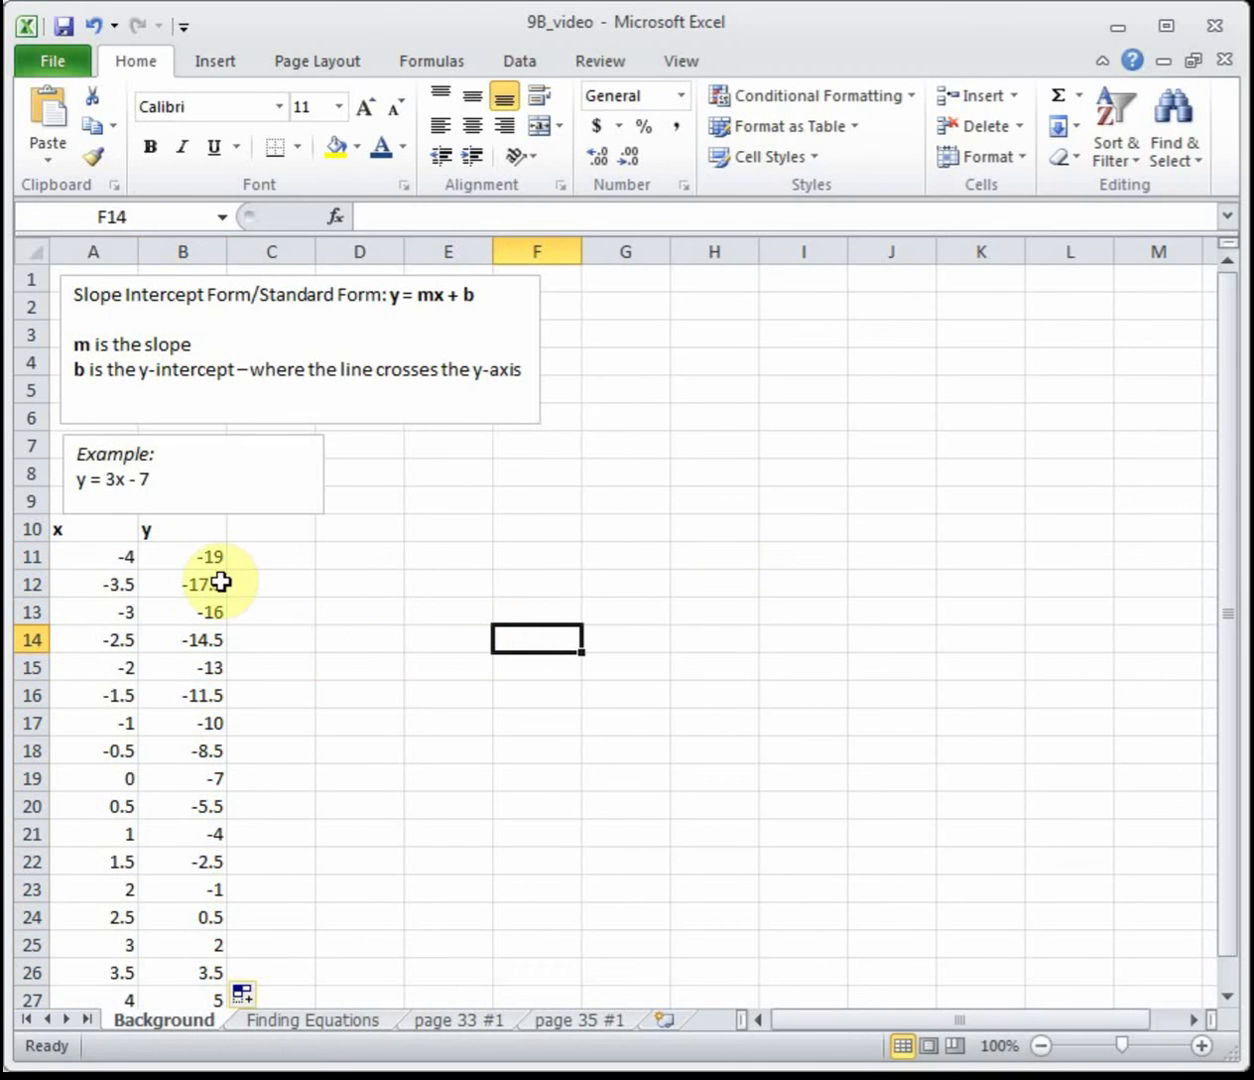
# Plot A11:B27 as a markers-only scatter chart and move it below the example box.
pyautogui.moveTo(98, 557); pyautogui.dragTo(174, 995)
pyautogui.click(216, 62)
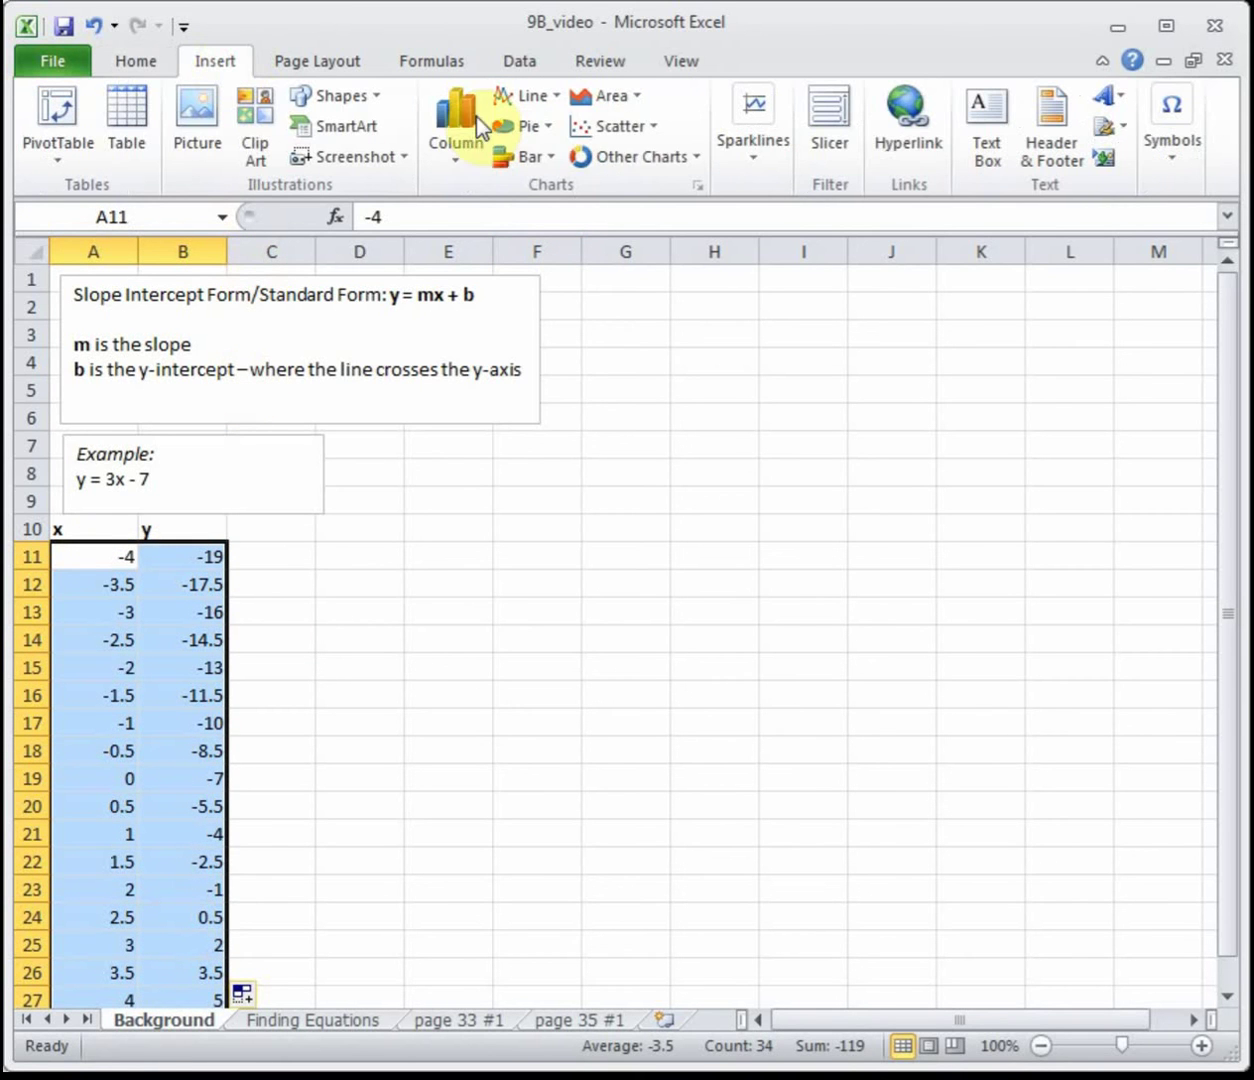
pyautogui.click(624, 129)
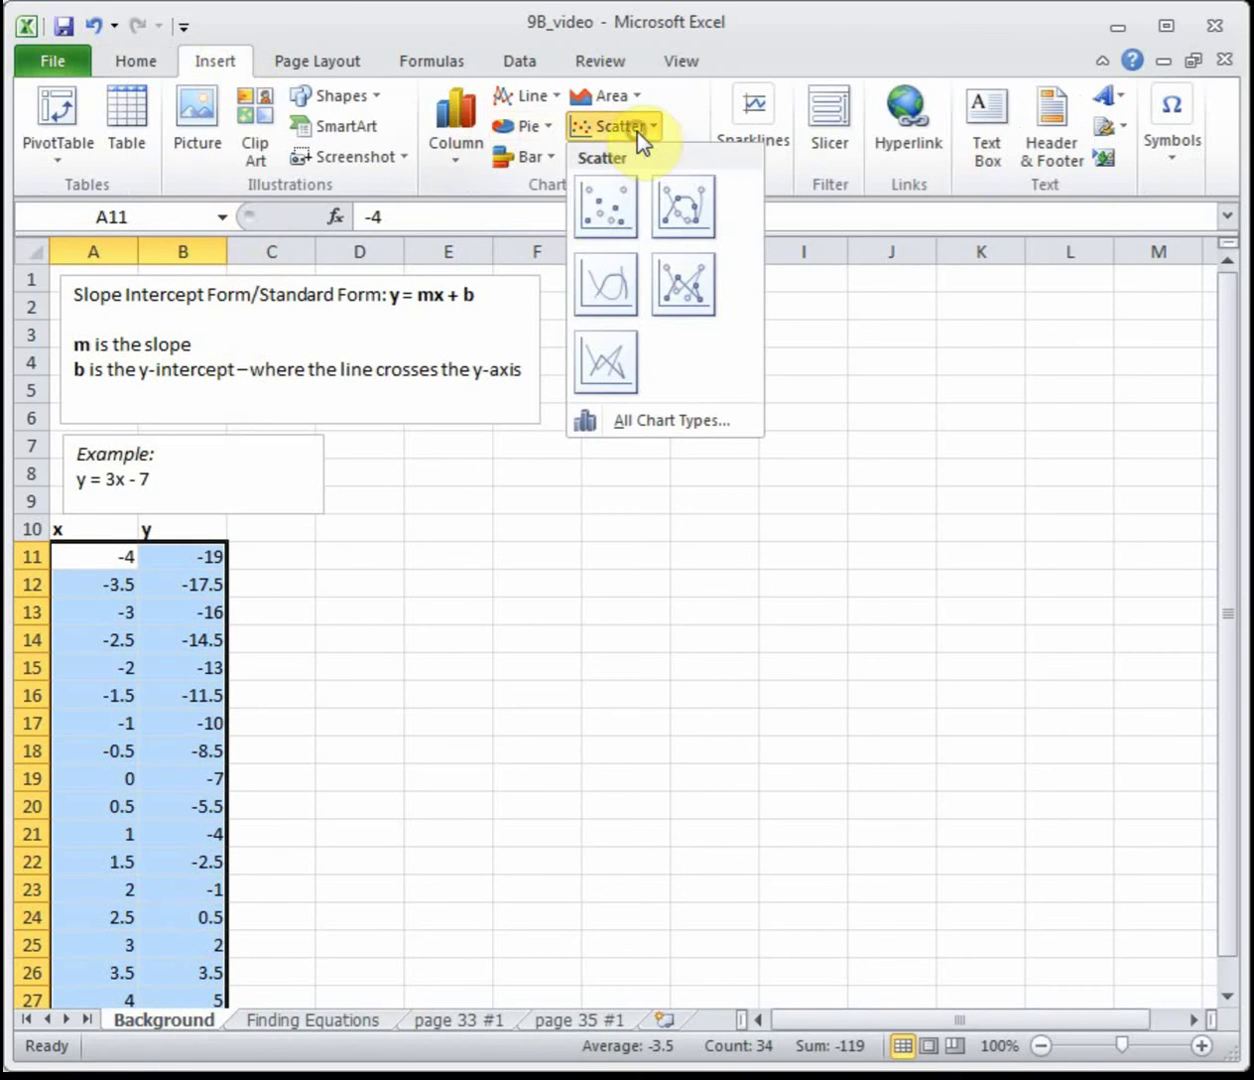
pyautogui.click(609, 205)
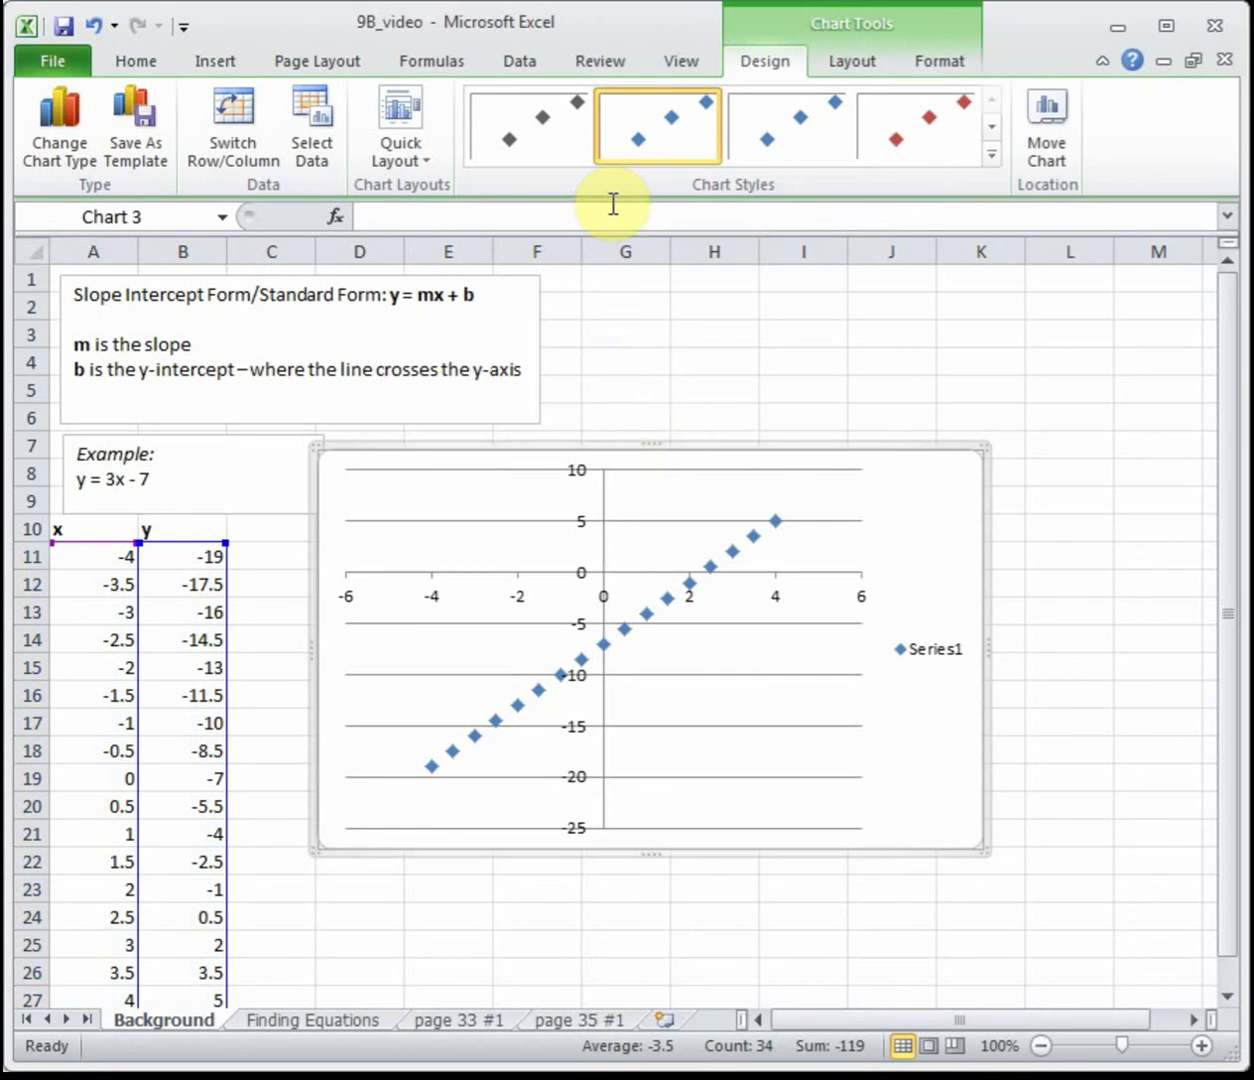
pyautogui.moveTo(940, 498); pyautogui.dragTo(937, 543)
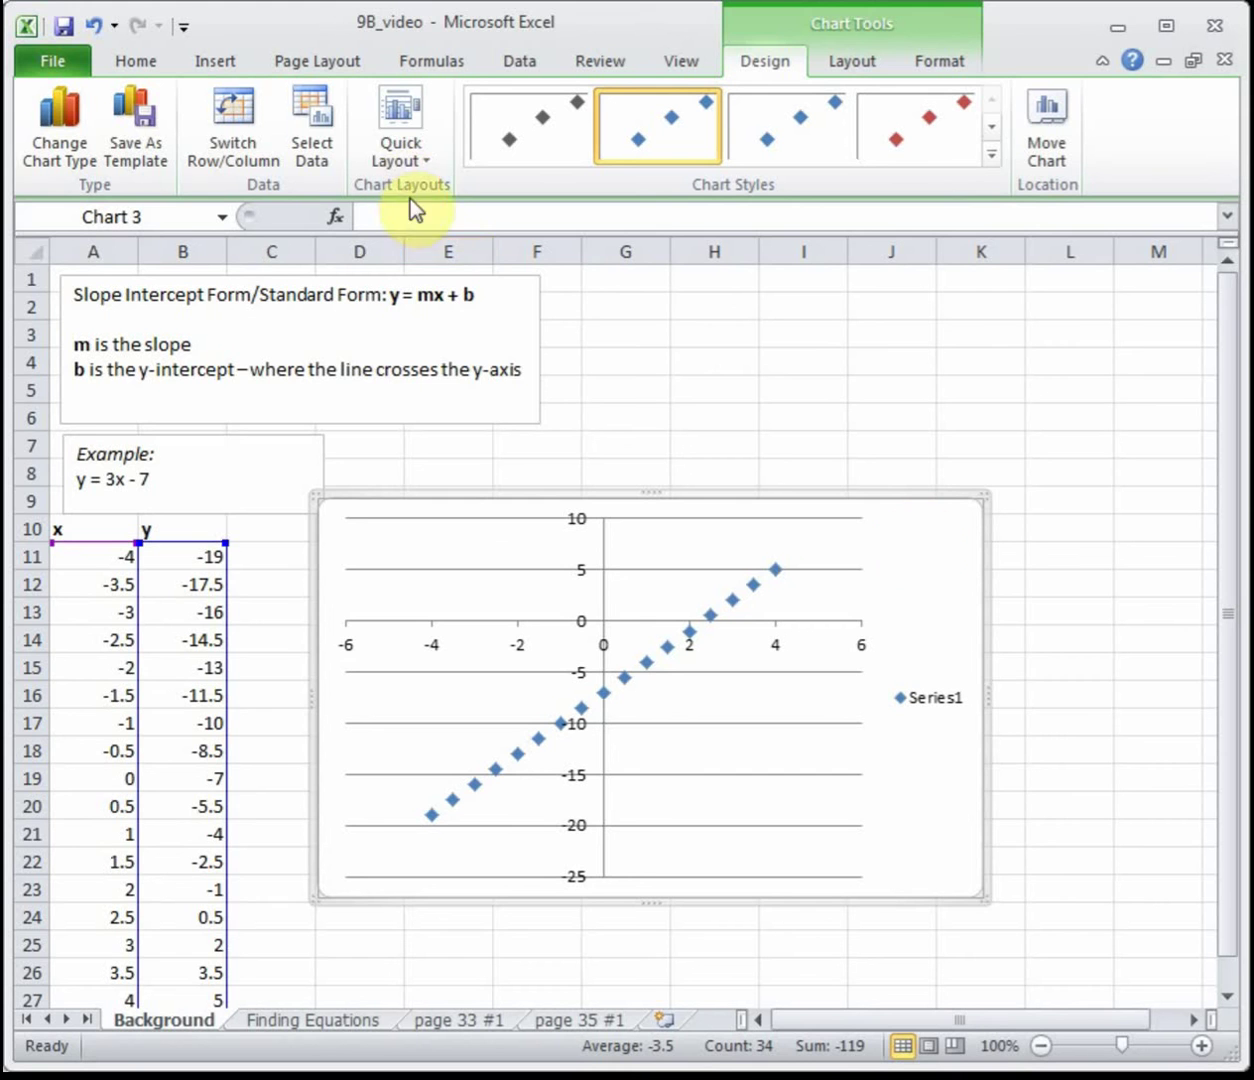
# Apply a chart layout with chart and axis titles and delete the Series1 legend.
pyautogui.click(403, 148)
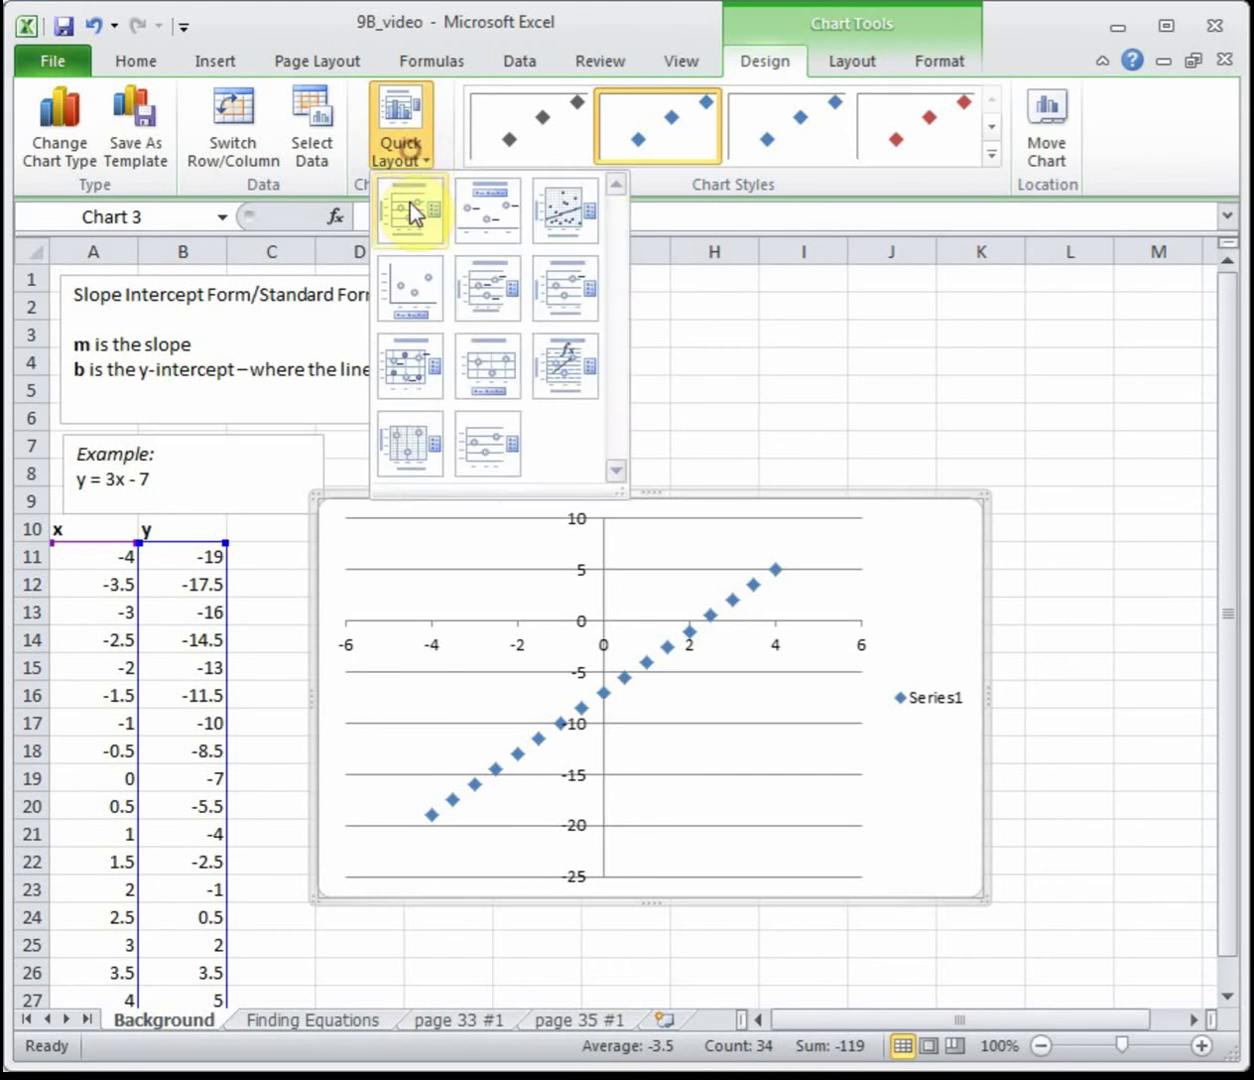
pyautogui.click(410, 207)
pyautogui.click(922, 729)
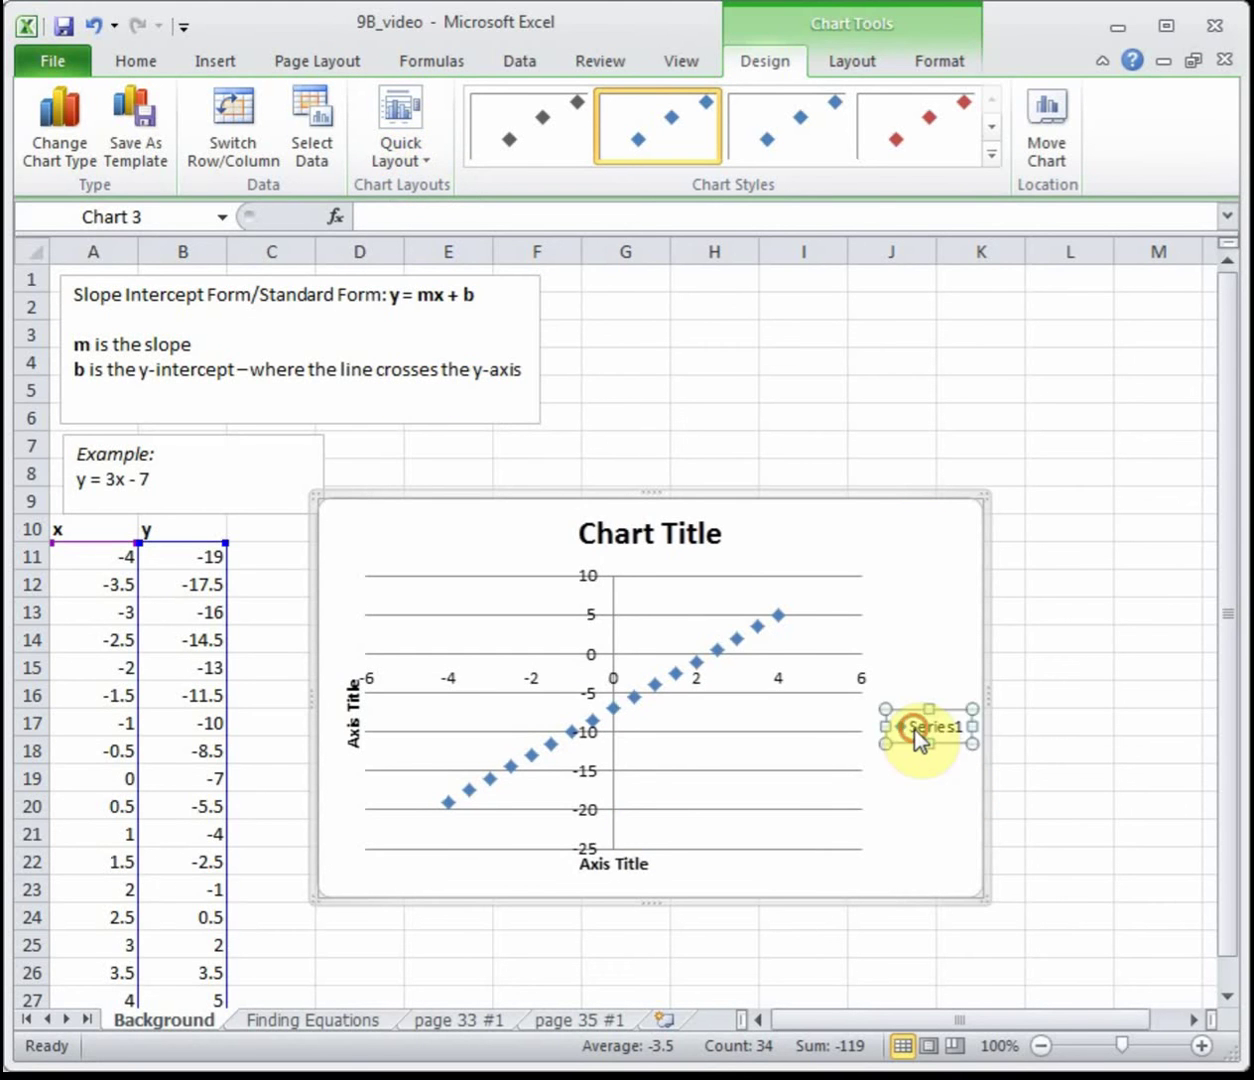
pyautogui.press('Delete')
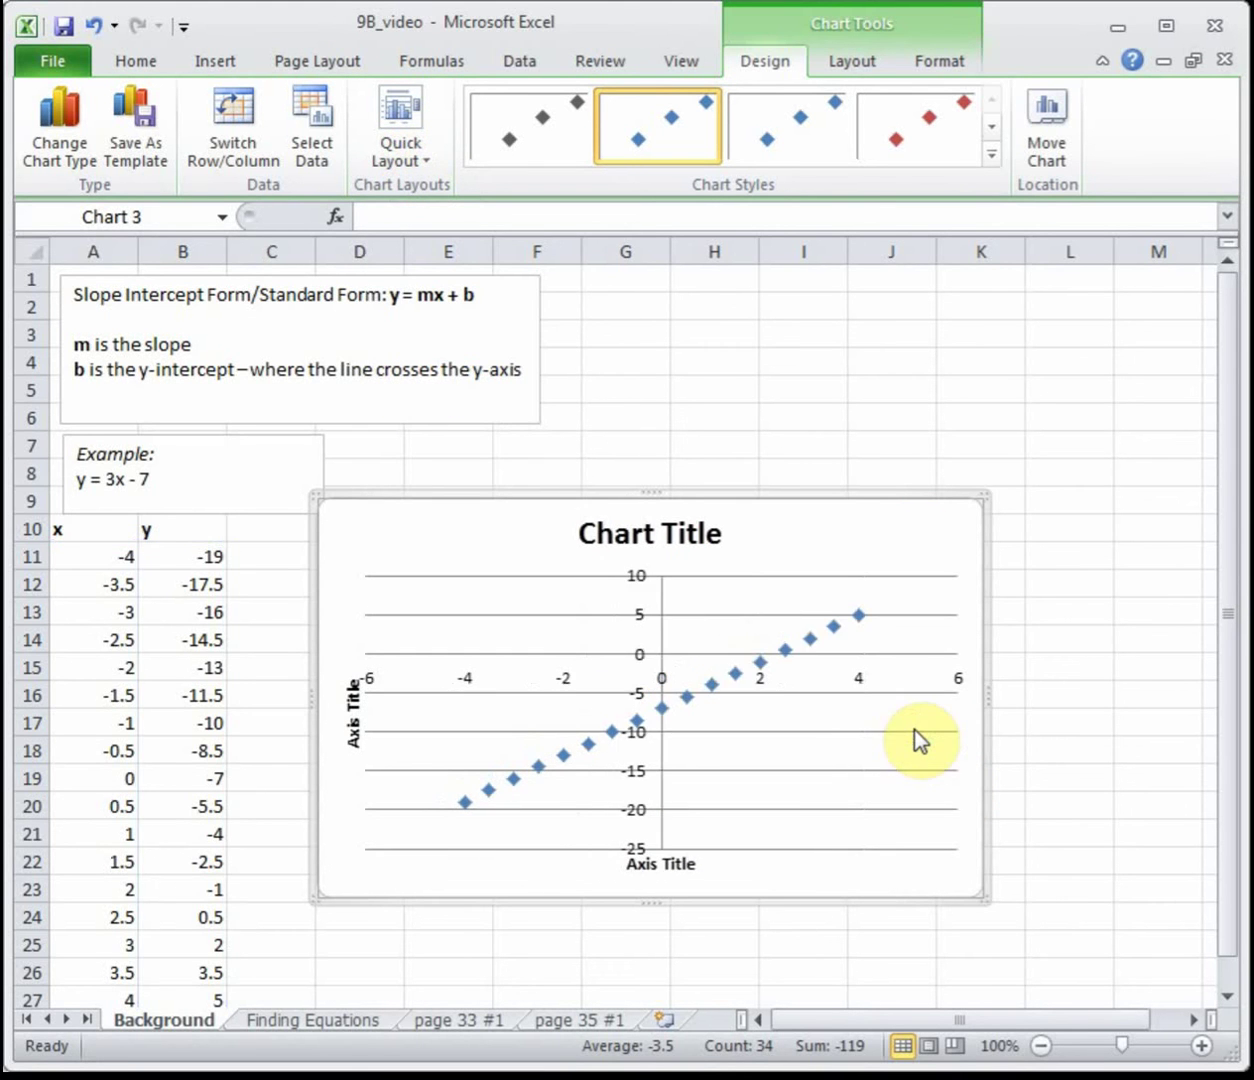
# Set the axis titles to x-values and y-values and the chart title to y=3x-7.
pyautogui.click(672, 864)
pyautogui.write('x')
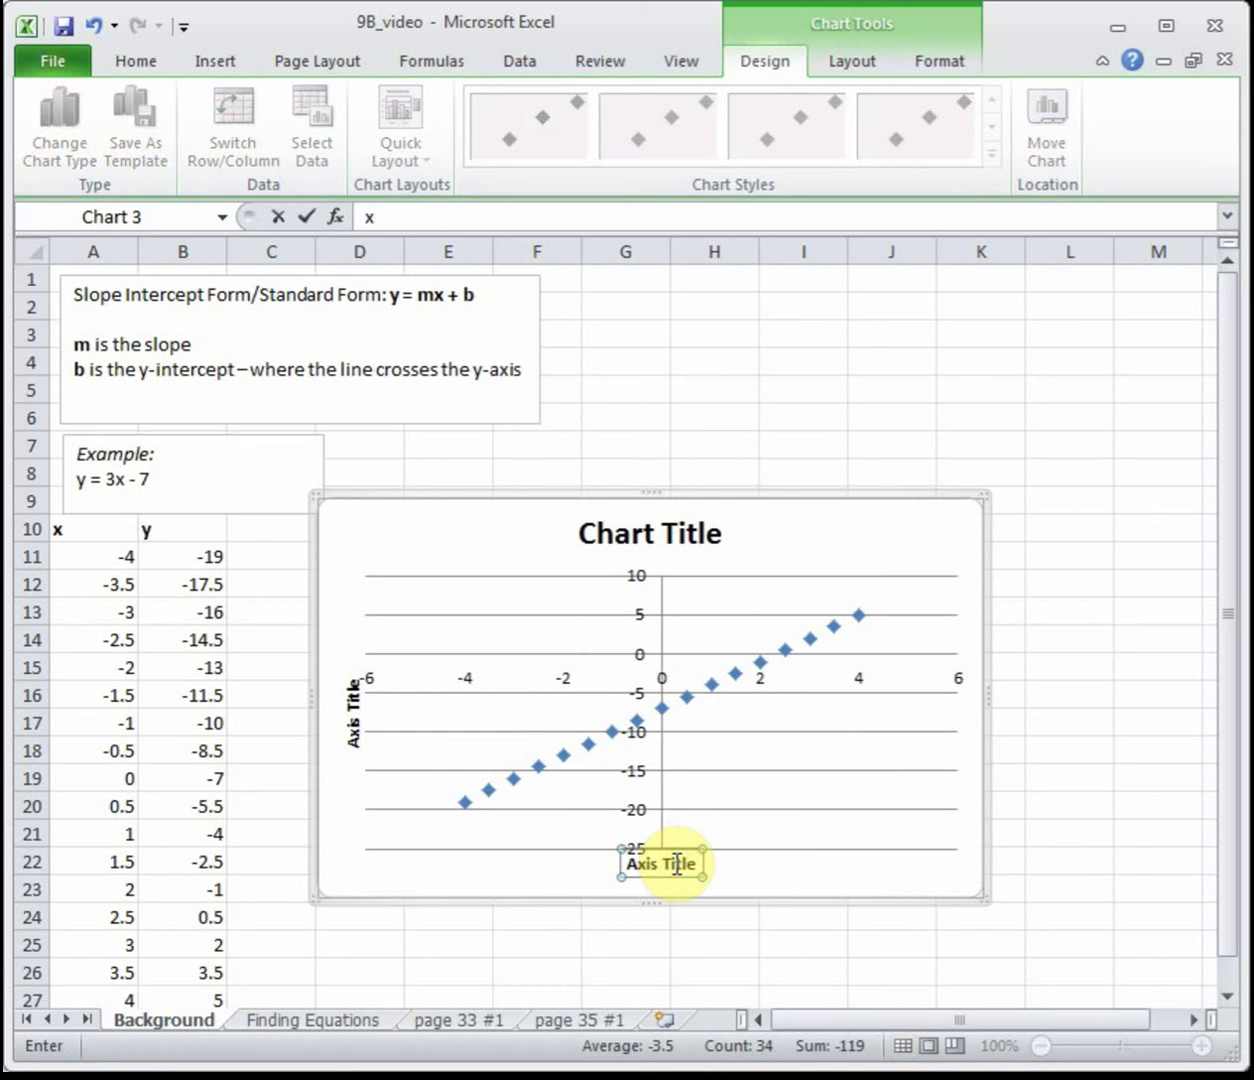
pyautogui.write('-values')
pyautogui.press('Return')
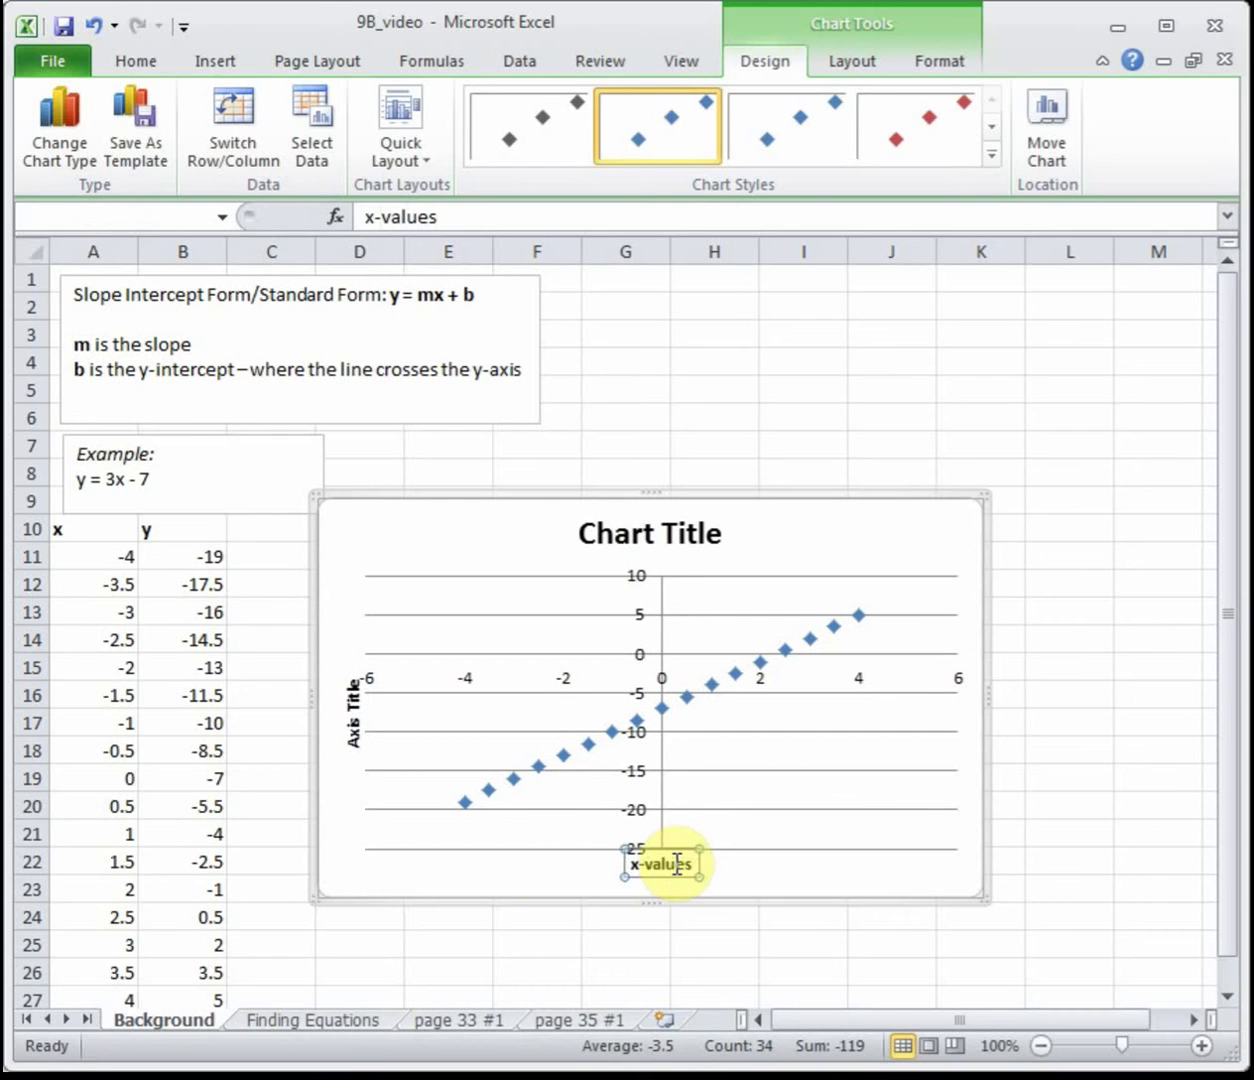
pyautogui.click(355, 722)
pyautogui.write('y-')
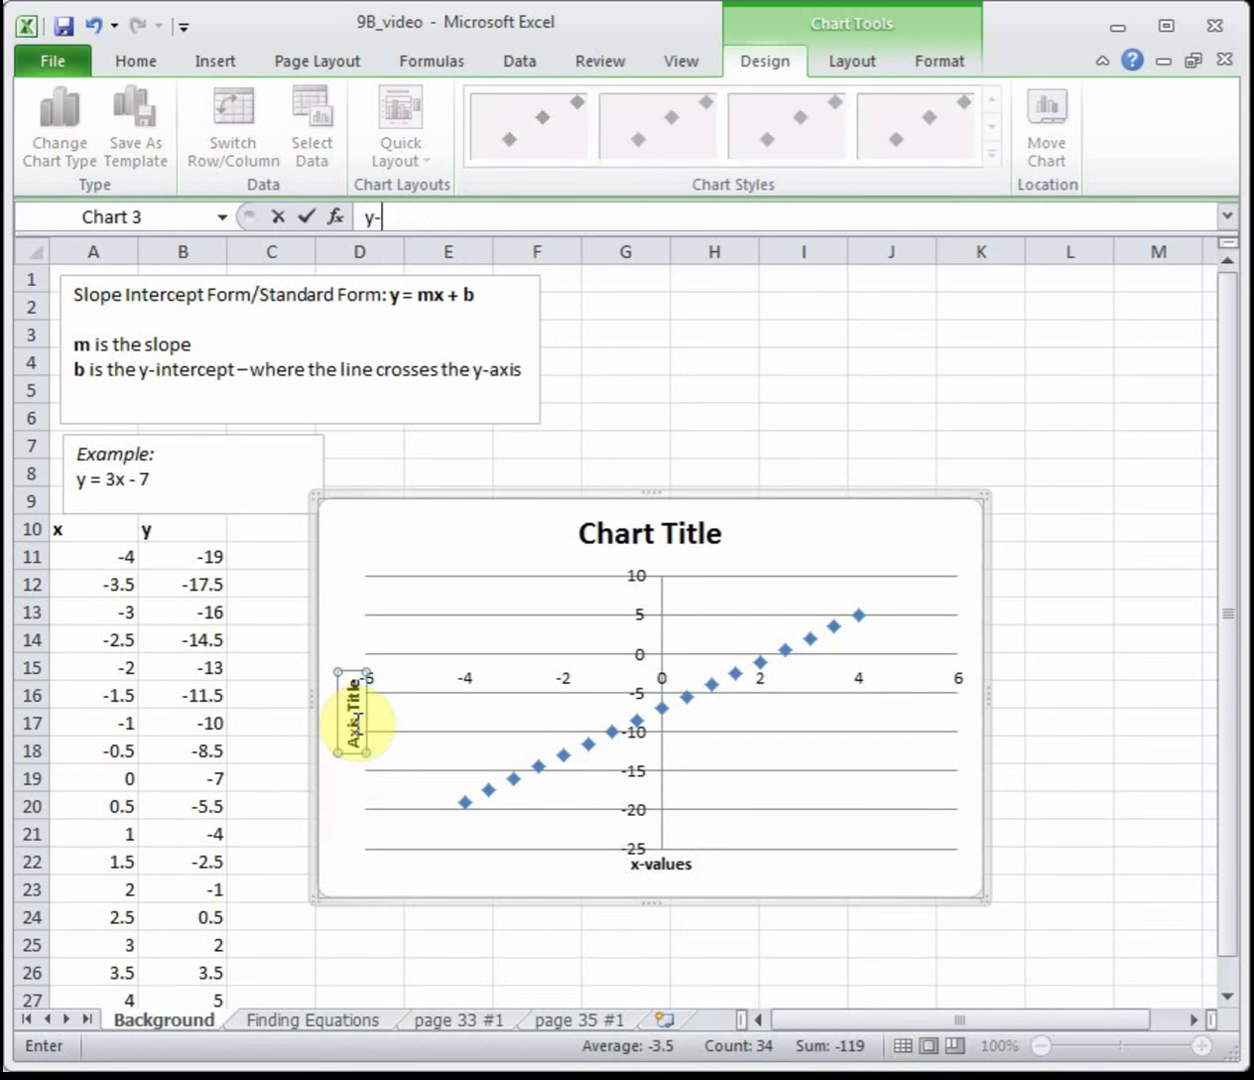
pyautogui.write('values')
pyautogui.press('Return')
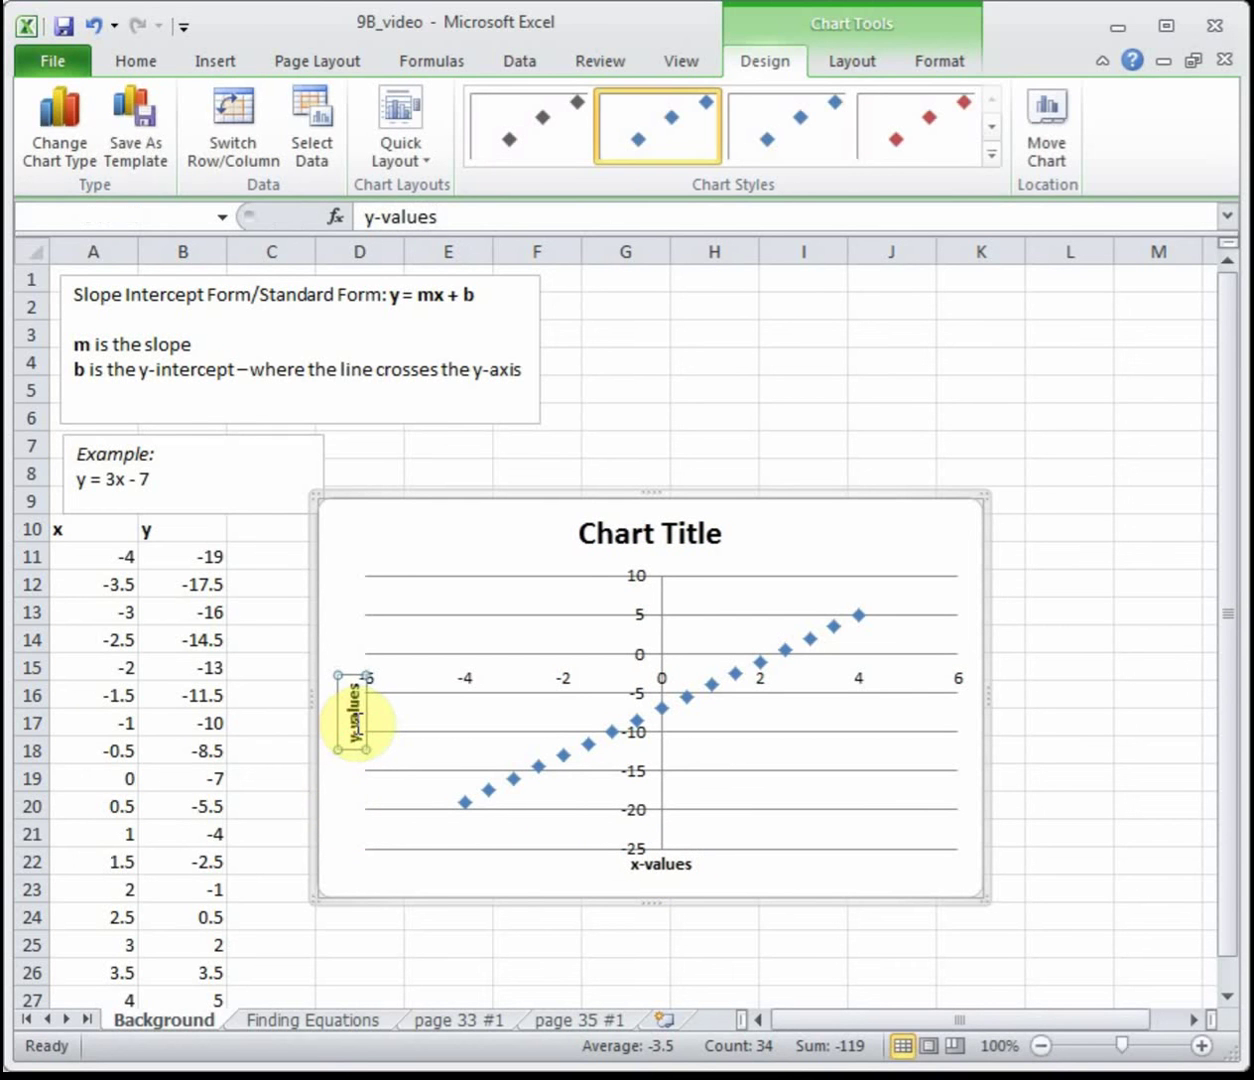
pyautogui.click(645, 531)
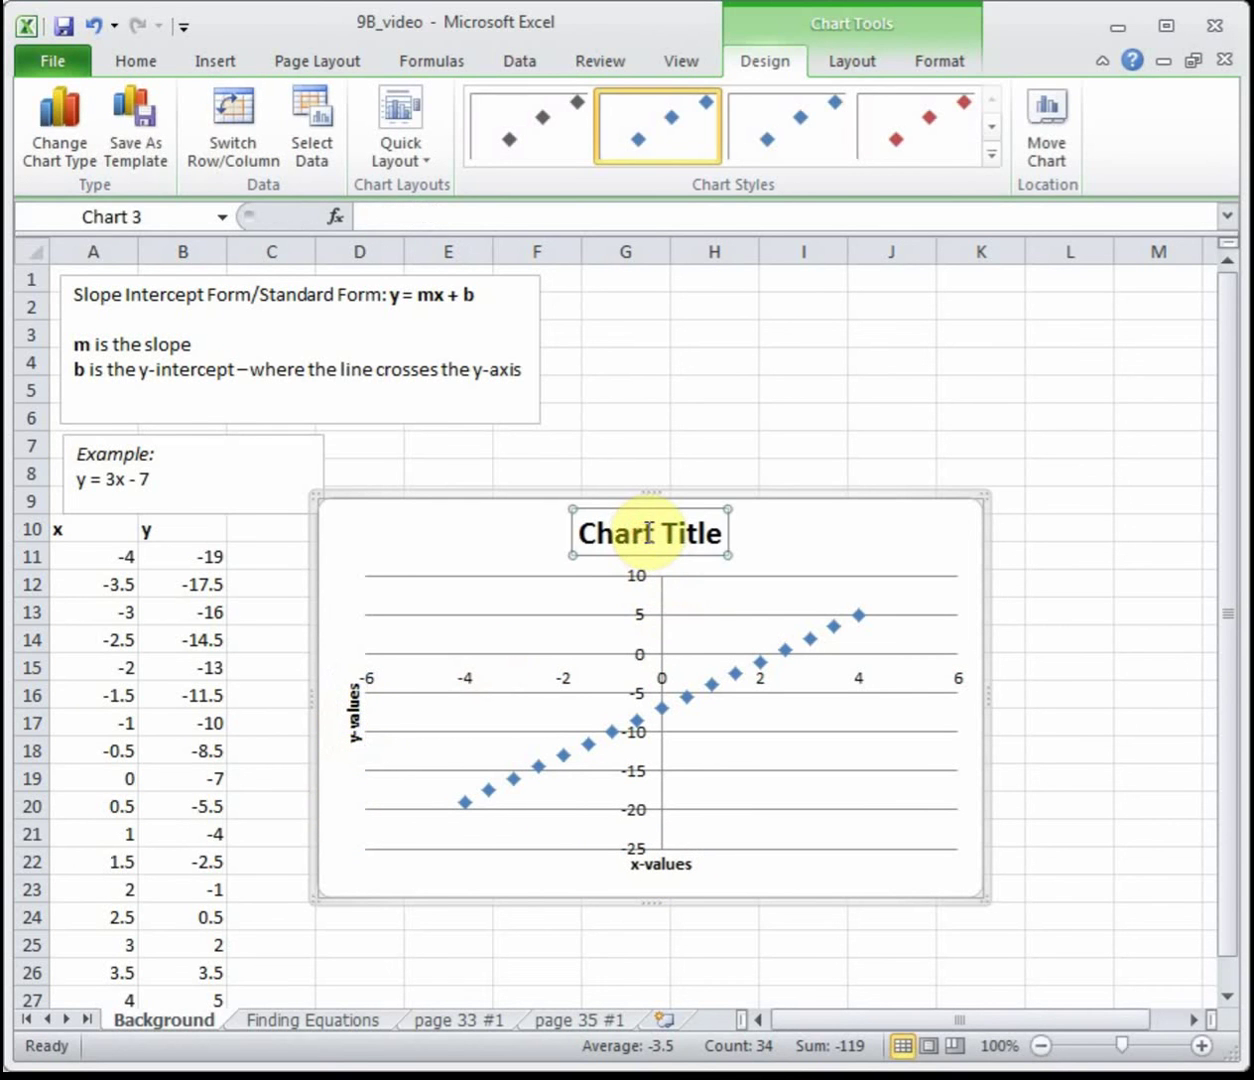
pyautogui.write('y=3x-')
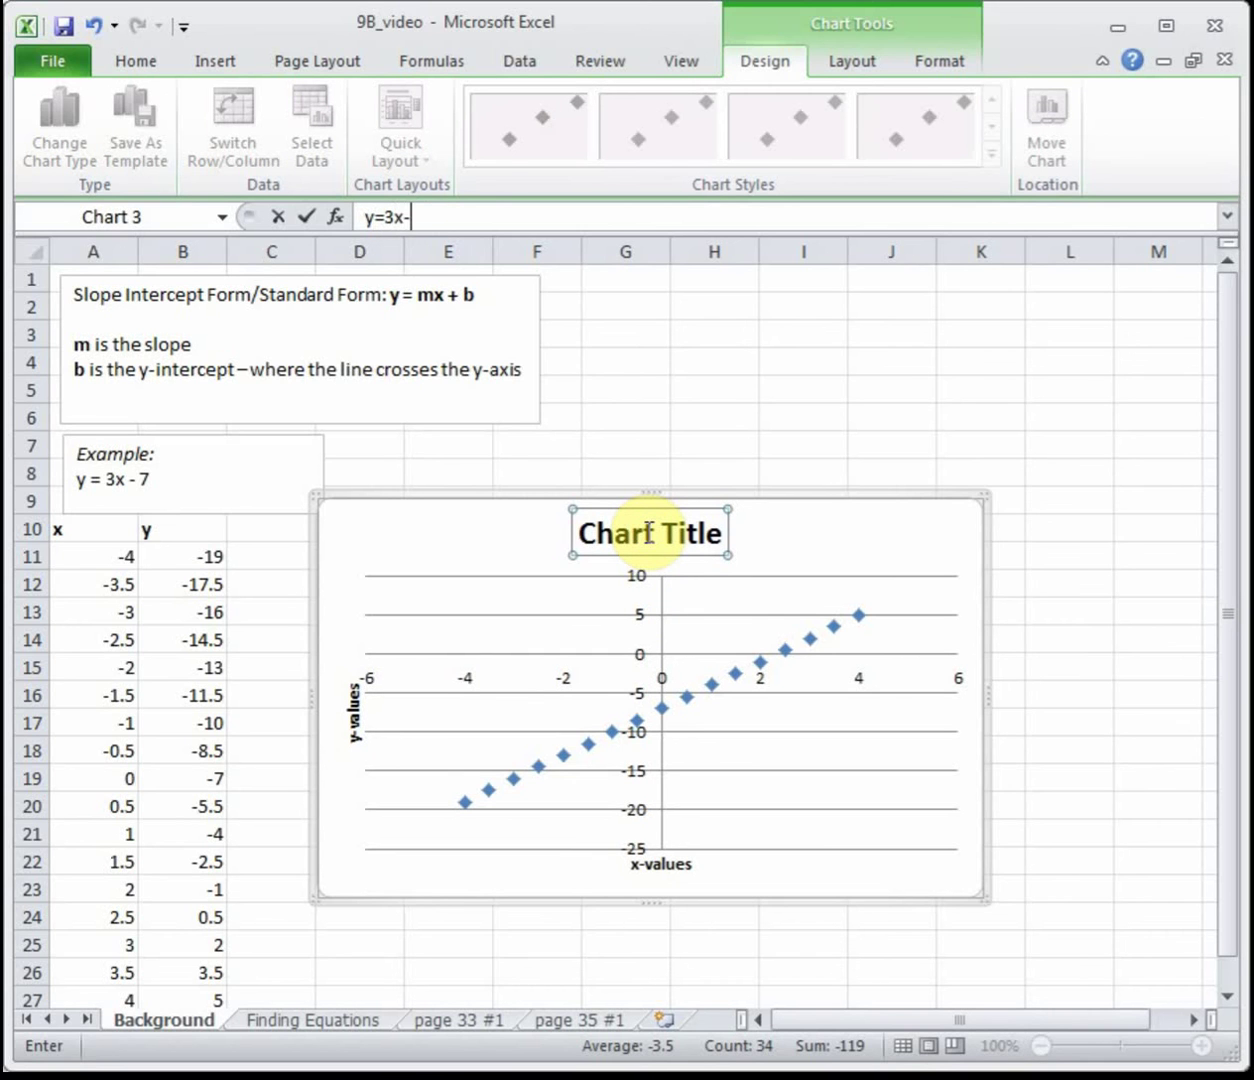
pyautogui.write('7')
pyautogui.press('Return')
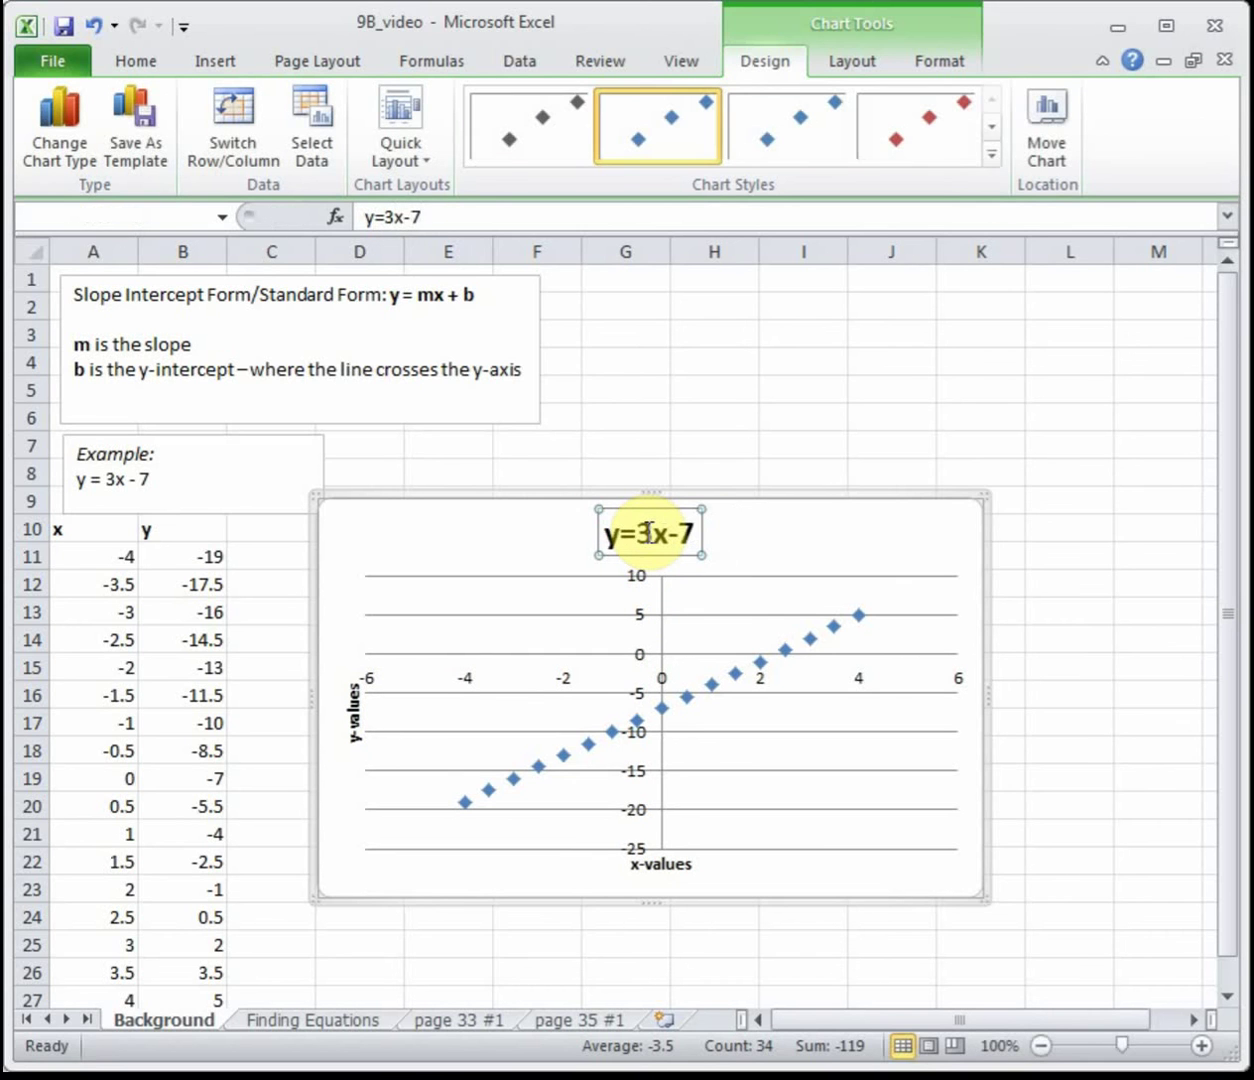
pyautogui.click(978, 853)
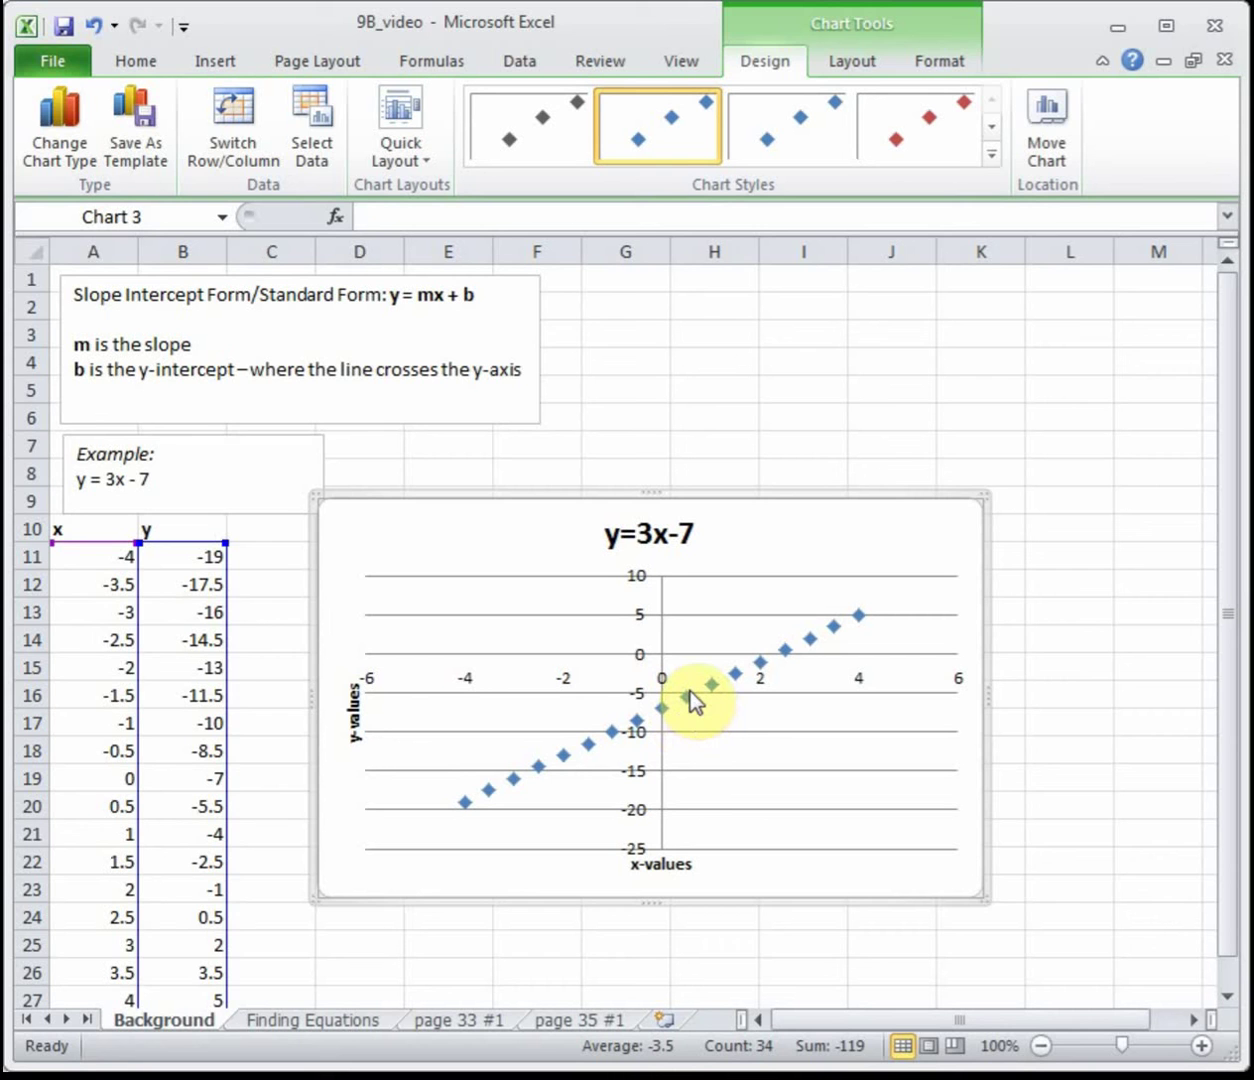
pyautogui.click(179, 557)
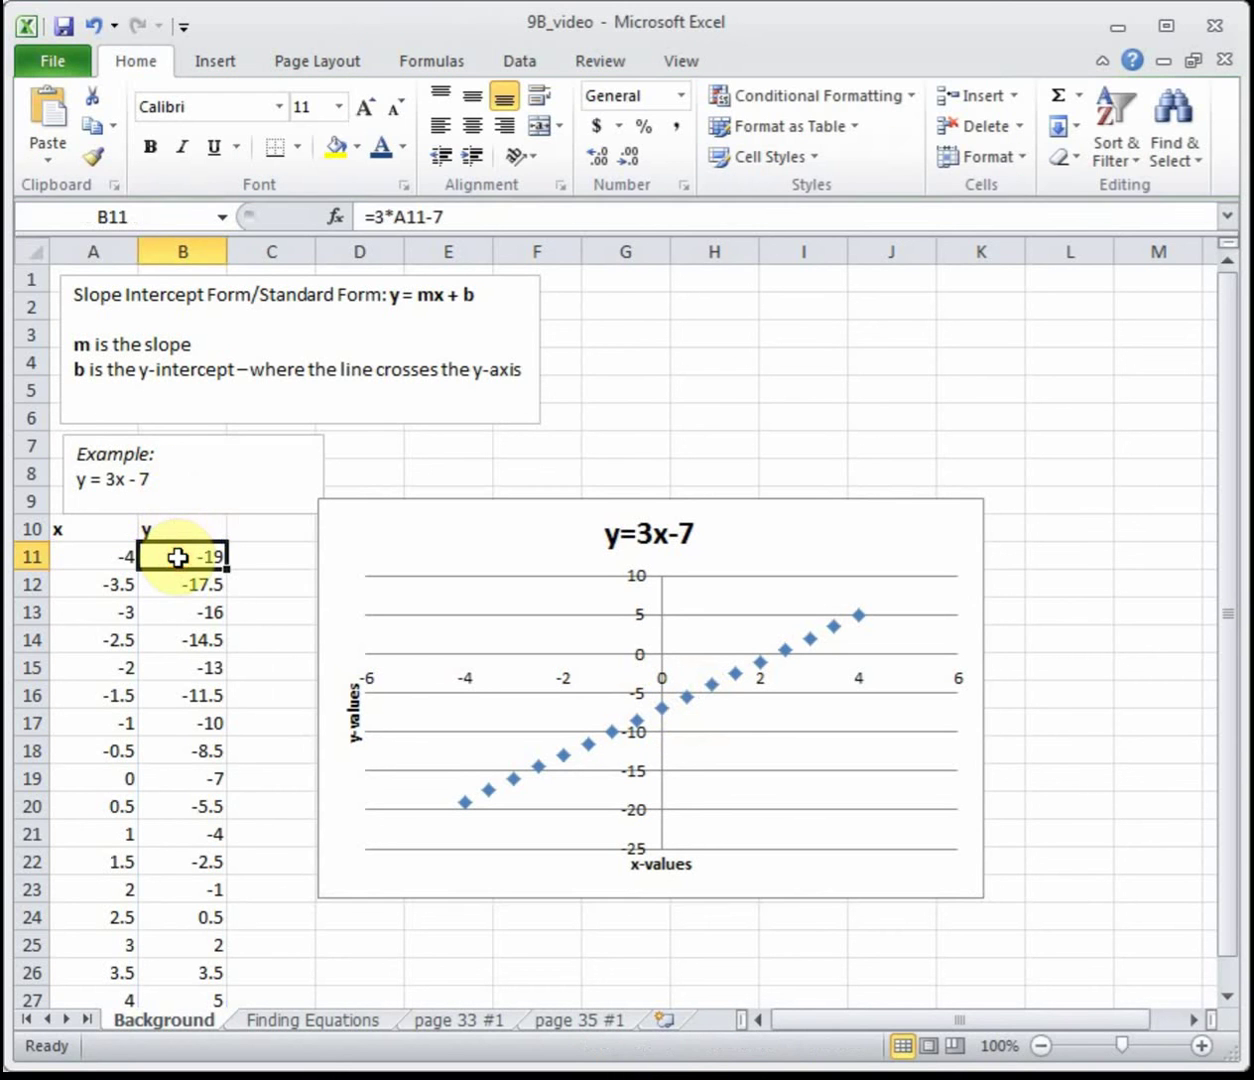
pyautogui.click(220, 617)
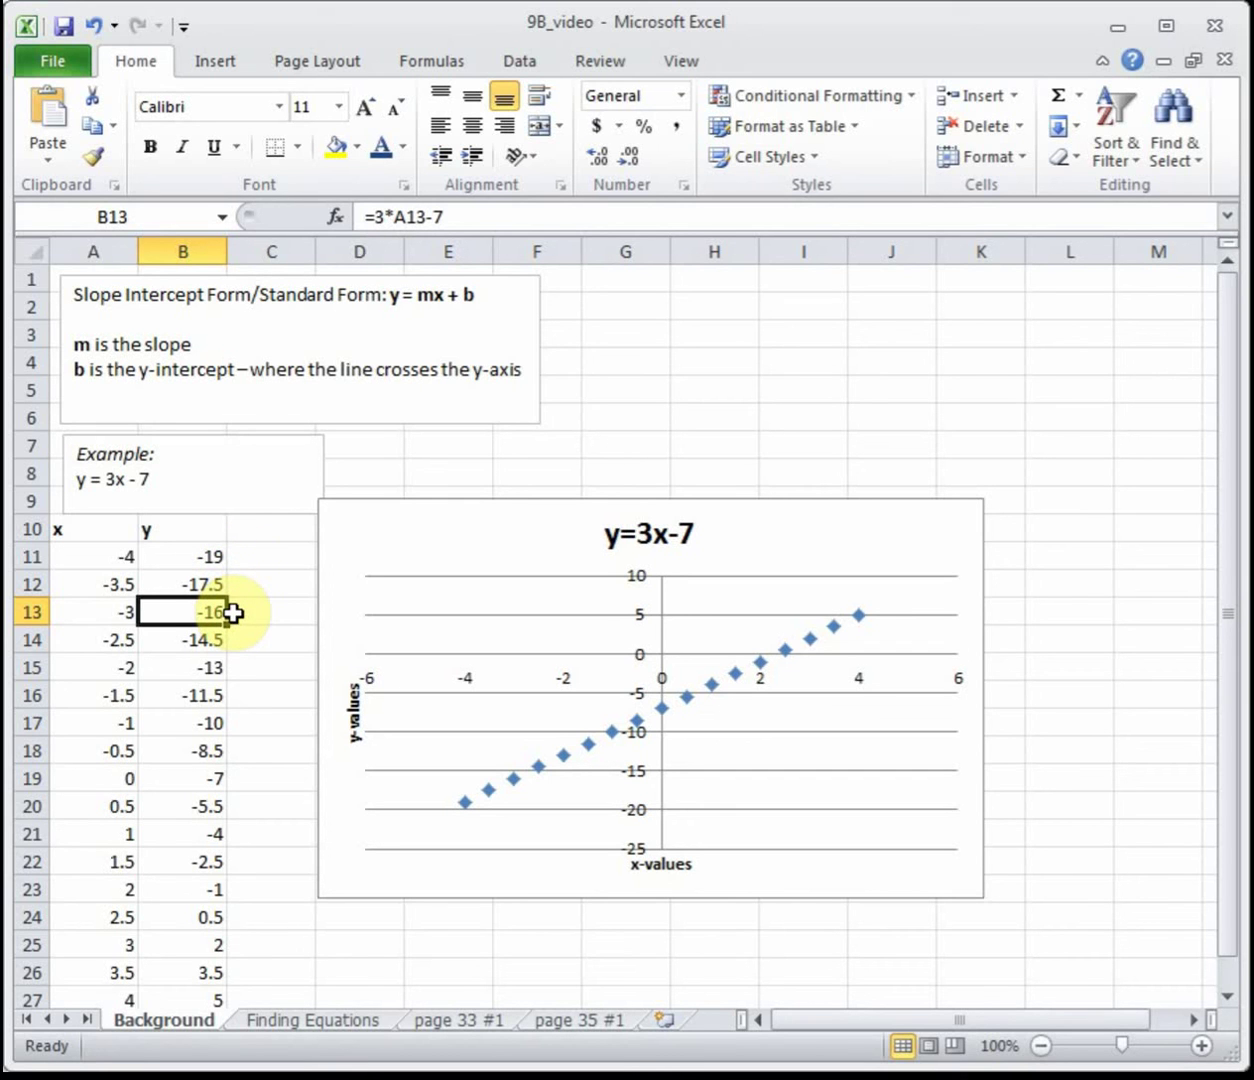
pyautogui.click(211, 672)
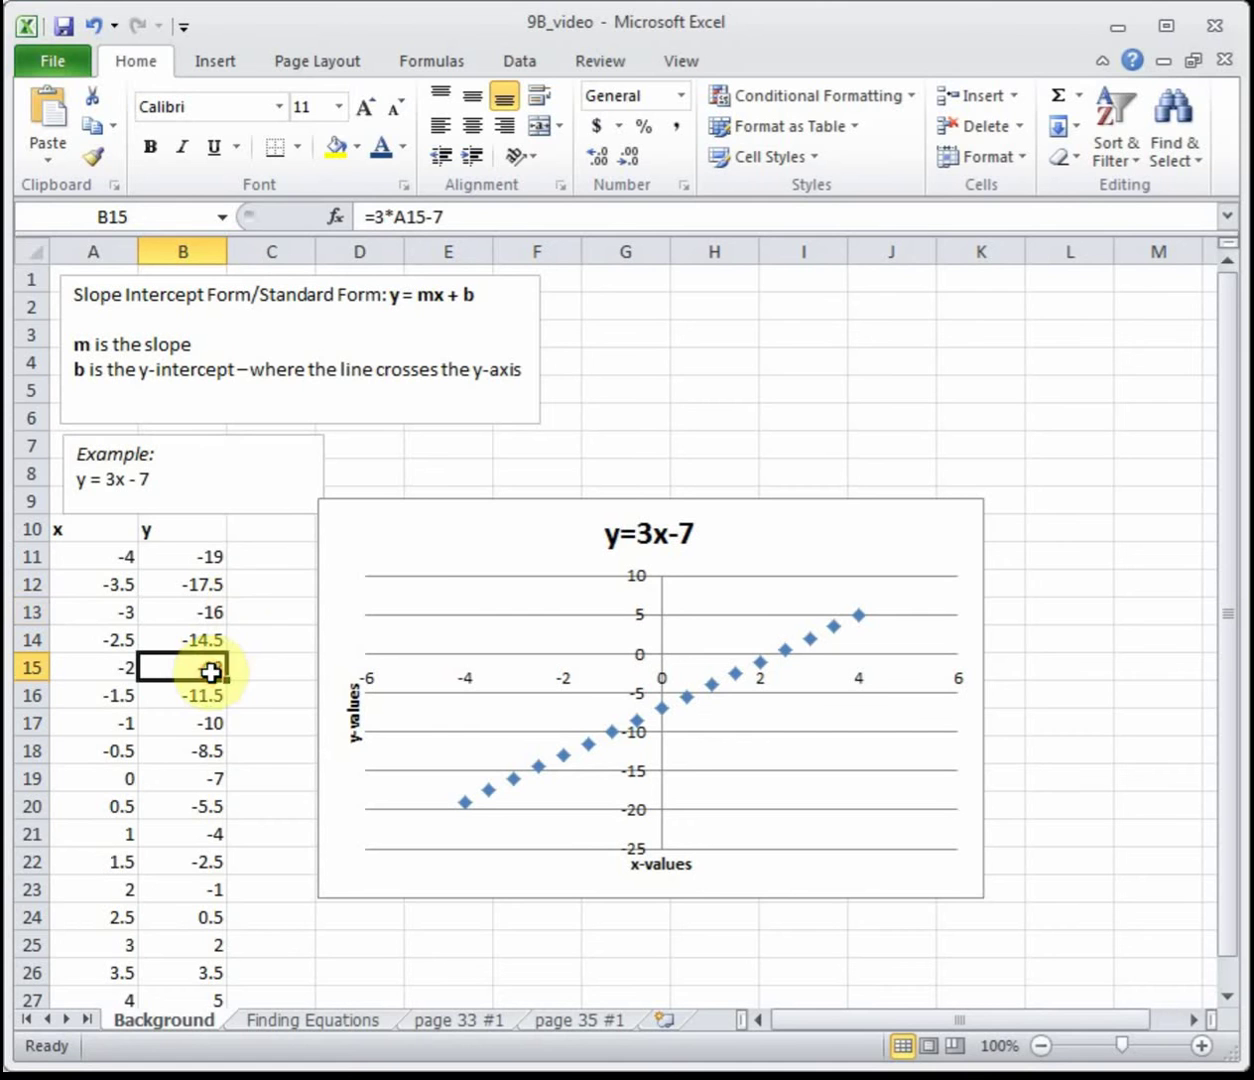
pyautogui.click(213, 723)
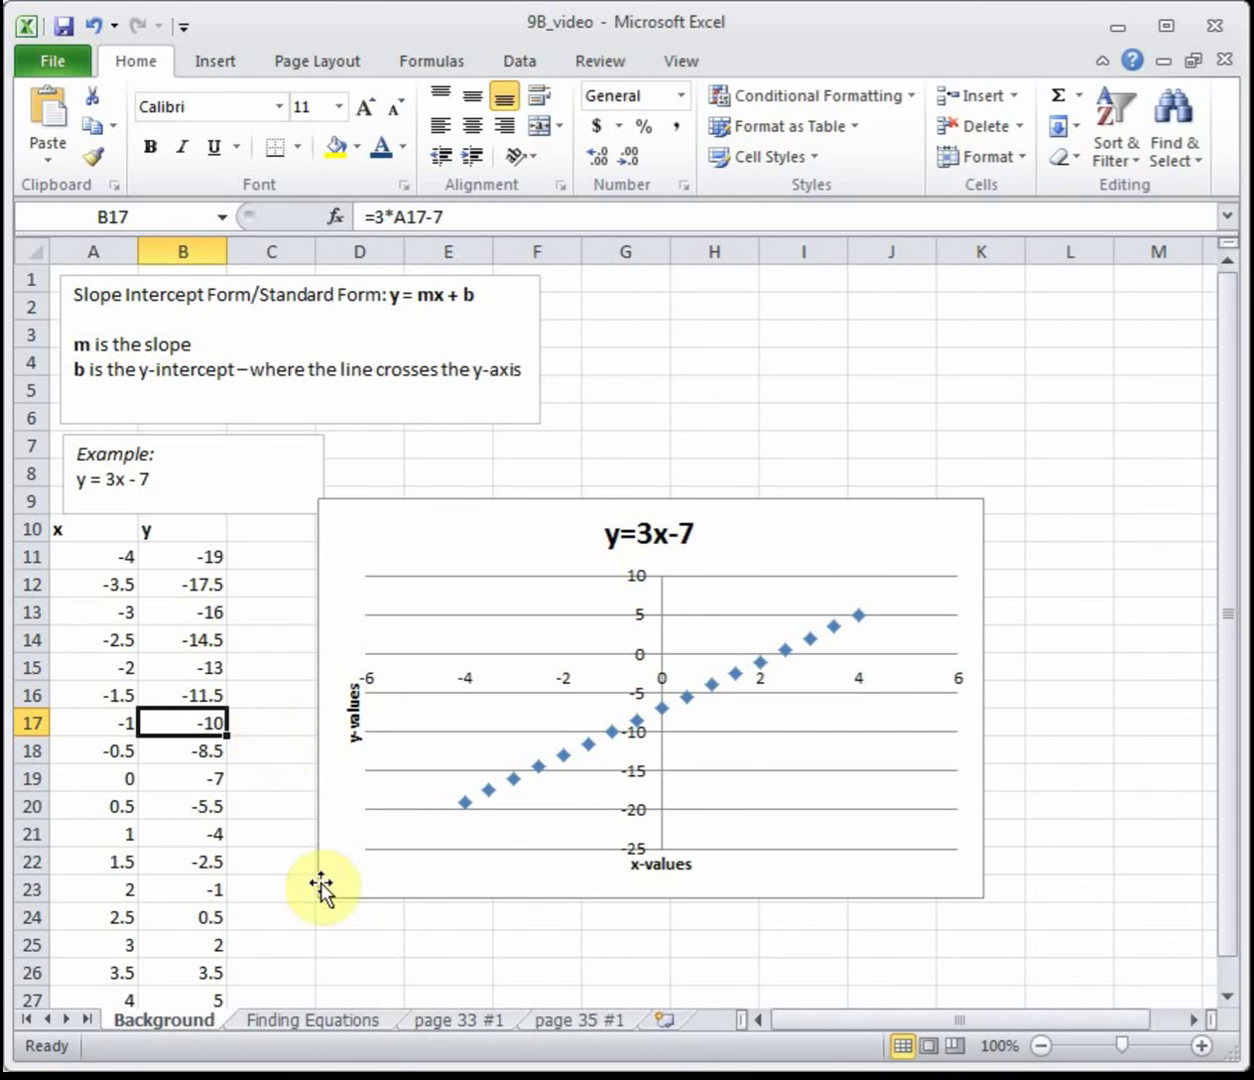
# Open the Finding Equations sheet with its scatterplot and trendline notes.
pyautogui.click(346, 1018)
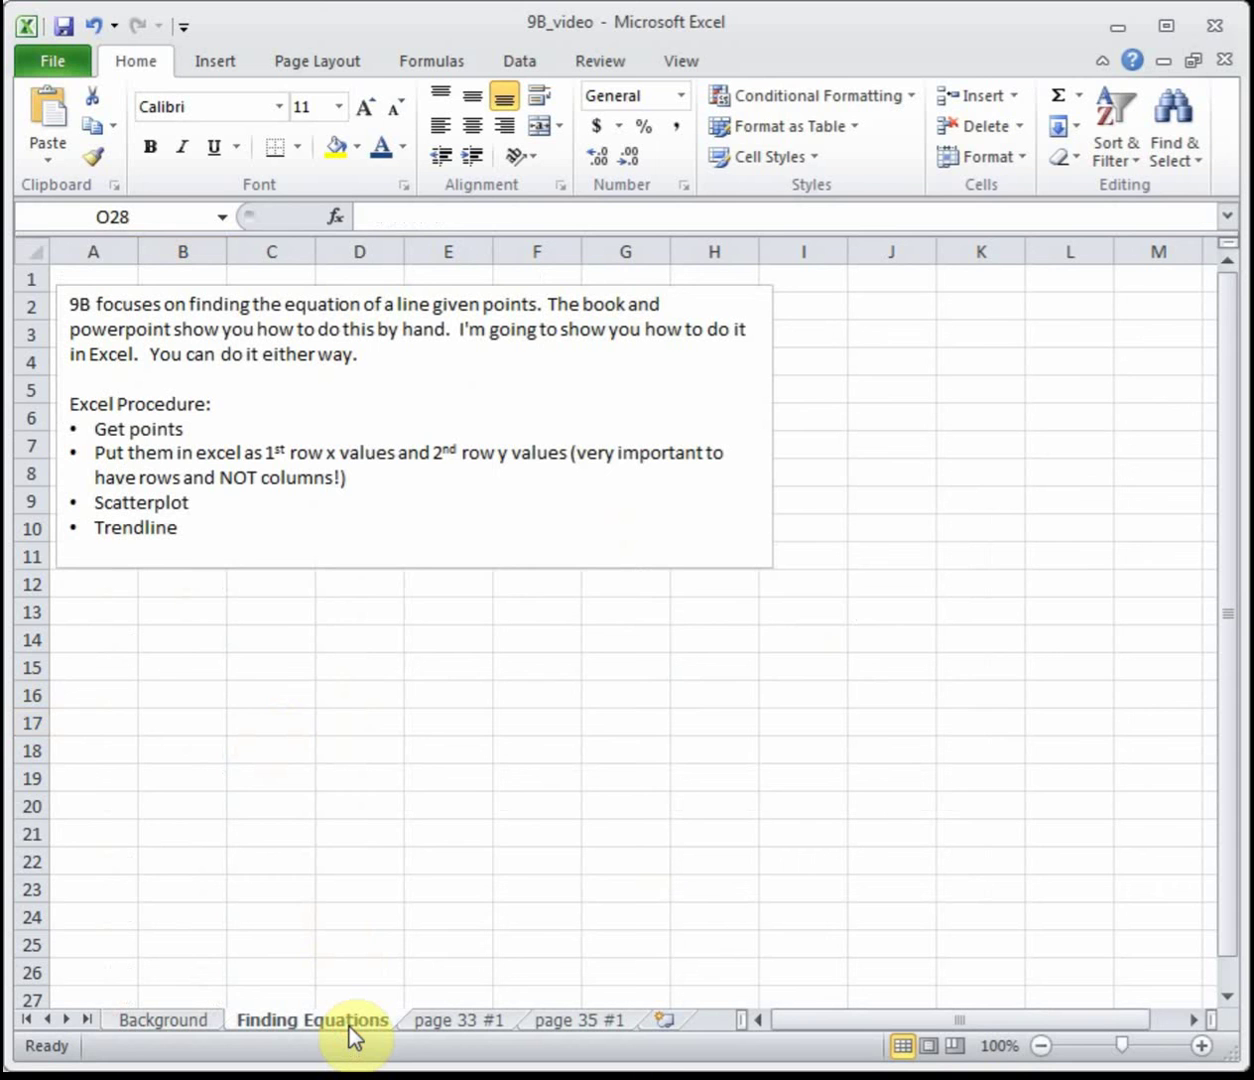